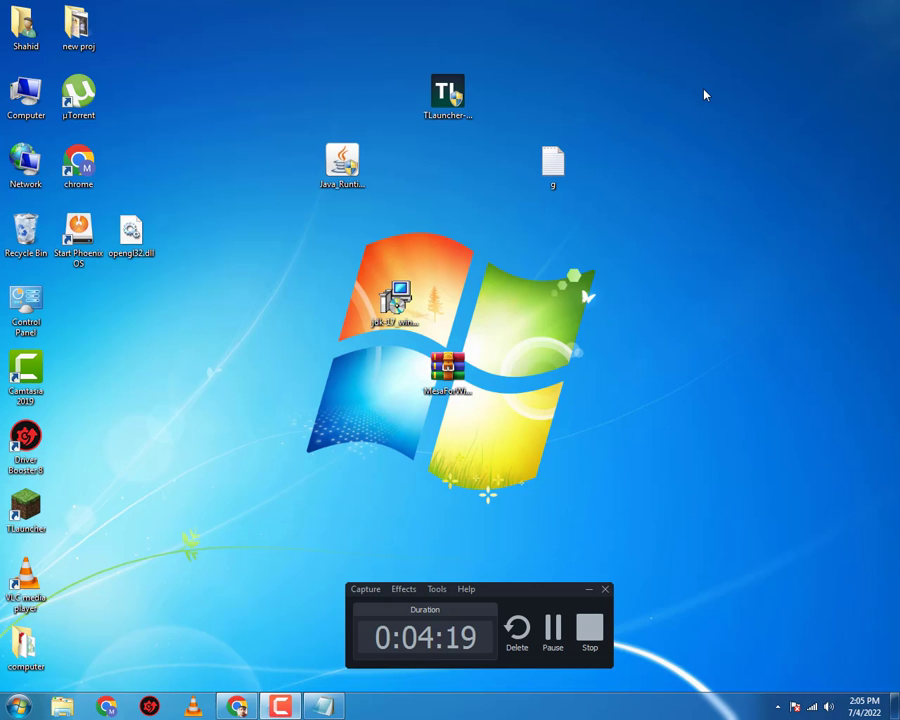
pyautogui.moveTo(565, 596); pyautogui.dragTo(625, 595)
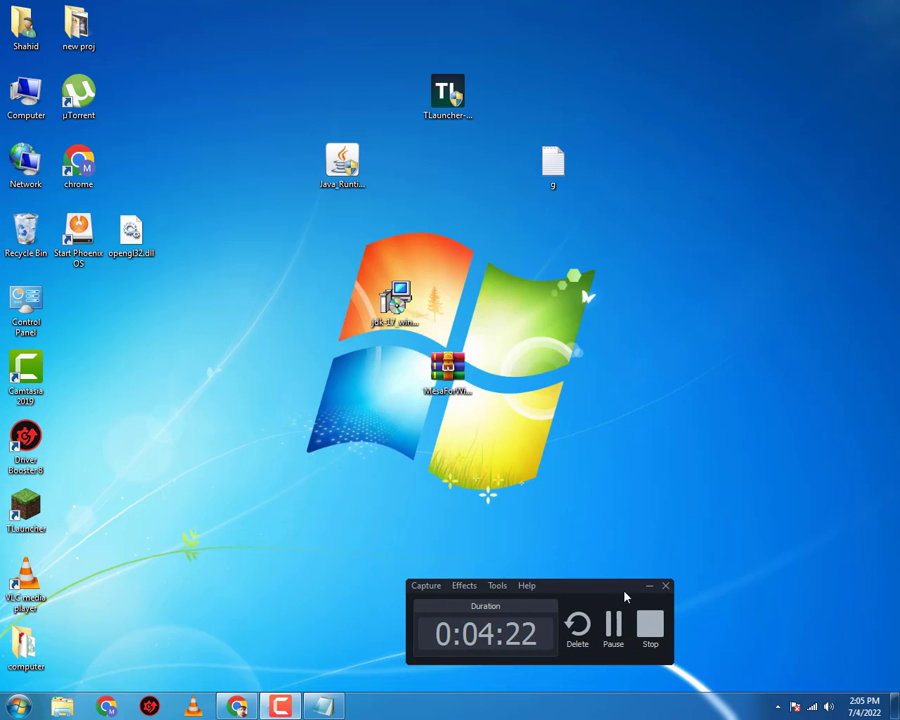
pyautogui.click(648, 589)
pyautogui.moveTo(257, 60); pyautogui.dragTo(504, 432)
pyautogui.click(504, 432)
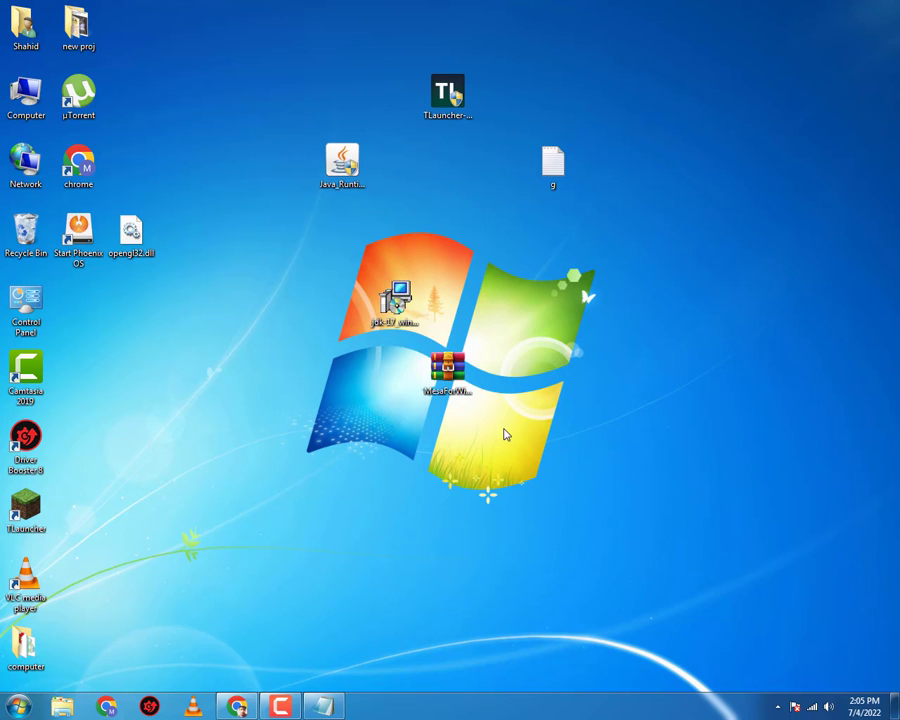
# Spread out the TLauncher installer, the Java Runtime Environment installer and the MesaForWindows archive on the desktop
pyautogui.moveTo(438, 125); pyautogui.dragTo(557, 323)
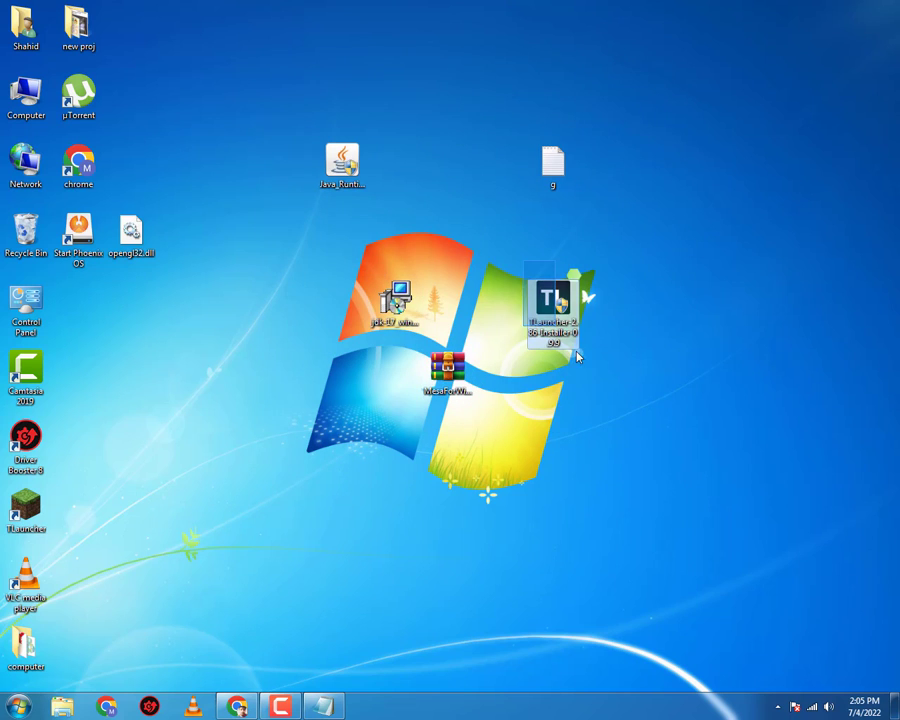
pyautogui.click(485, 256)
pyautogui.moveTo(464, 234); pyautogui.dragTo(575, 346)
pyautogui.moveTo(335, 145); pyautogui.dragTo(758, 232)
pyautogui.moveTo(698, 184); pyautogui.dragTo(815, 319)
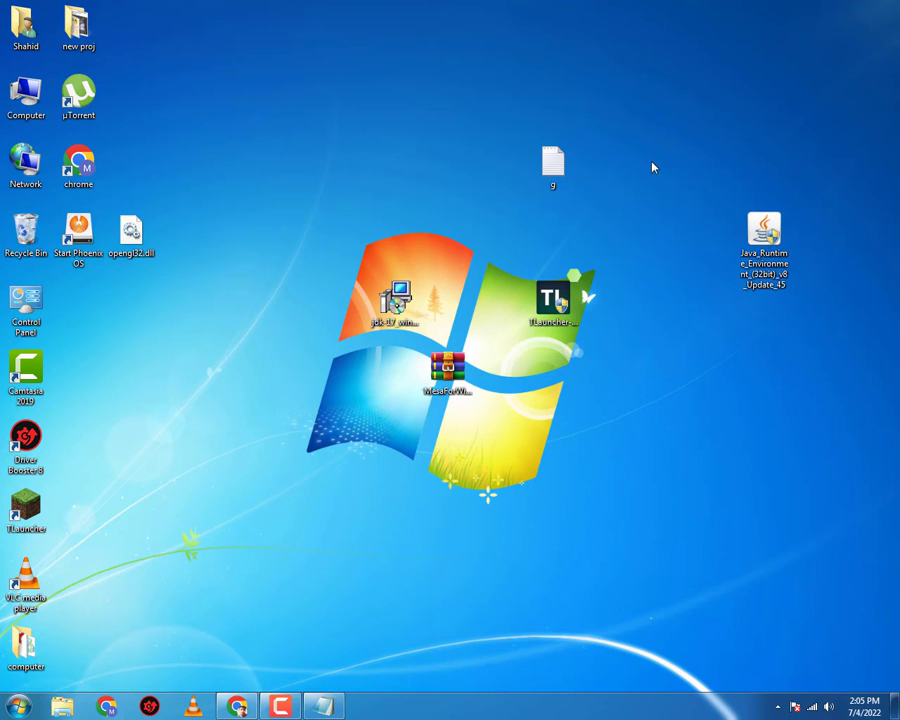
pyautogui.moveTo(647, 151); pyautogui.dragTo(843, 366)
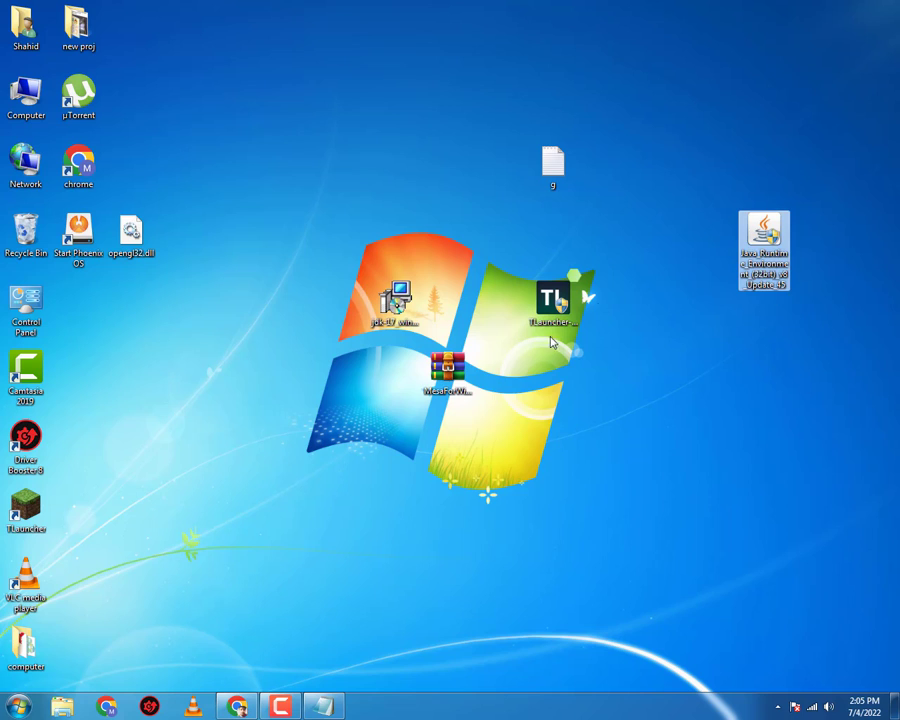
pyautogui.click(514, 416)
pyautogui.moveTo(455, 318); pyautogui.dragTo(322, 342)
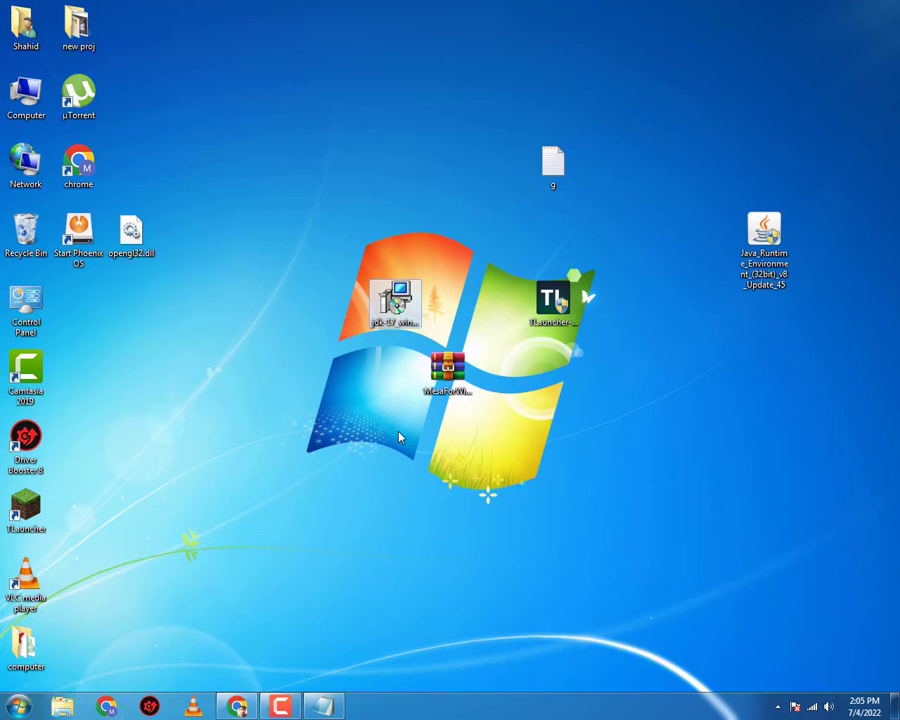
pyautogui.moveTo(380, 388); pyautogui.dragTo(590, 450)
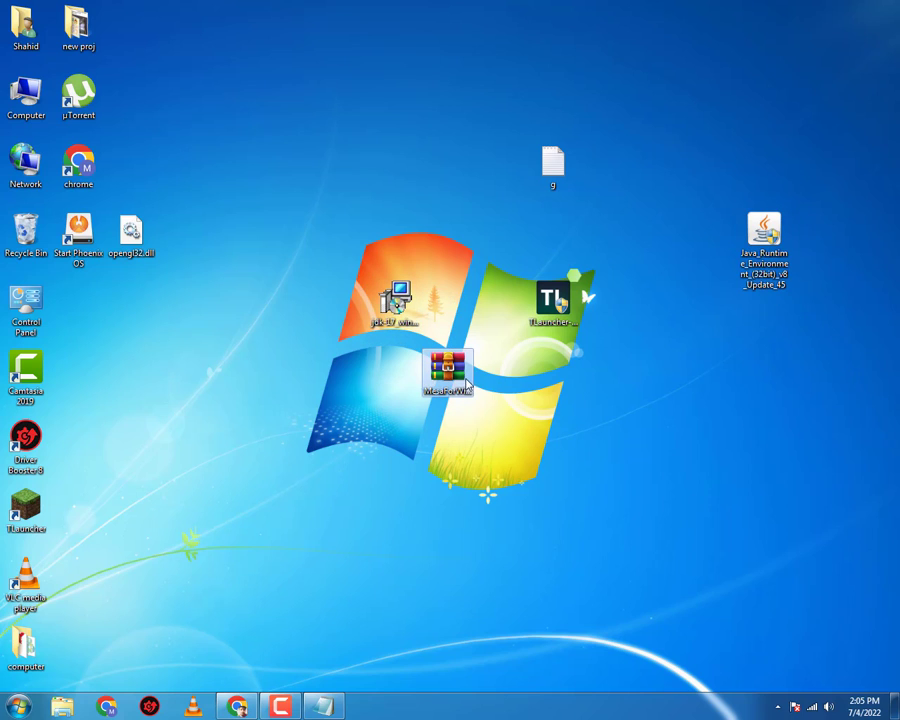
pyautogui.moveTo(447, 368); pyautogui.dragTo(605, 438)
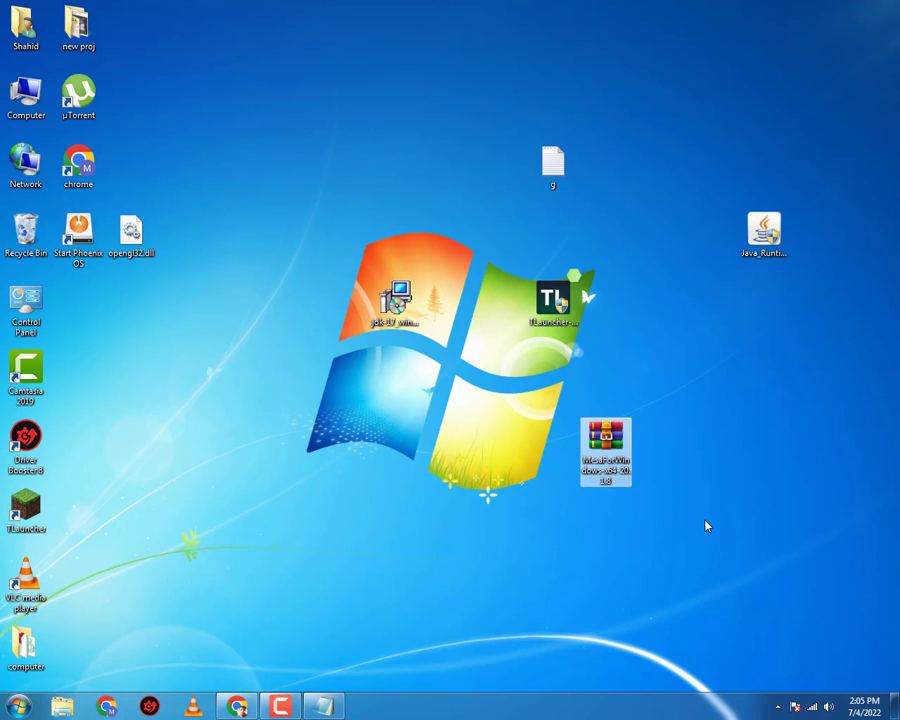
# Switch to Chrome to look through the Java Runtime Environment, TLauncher and mesa Google Drive pages, and return to the desktop
pyautogui.click(237, 707)
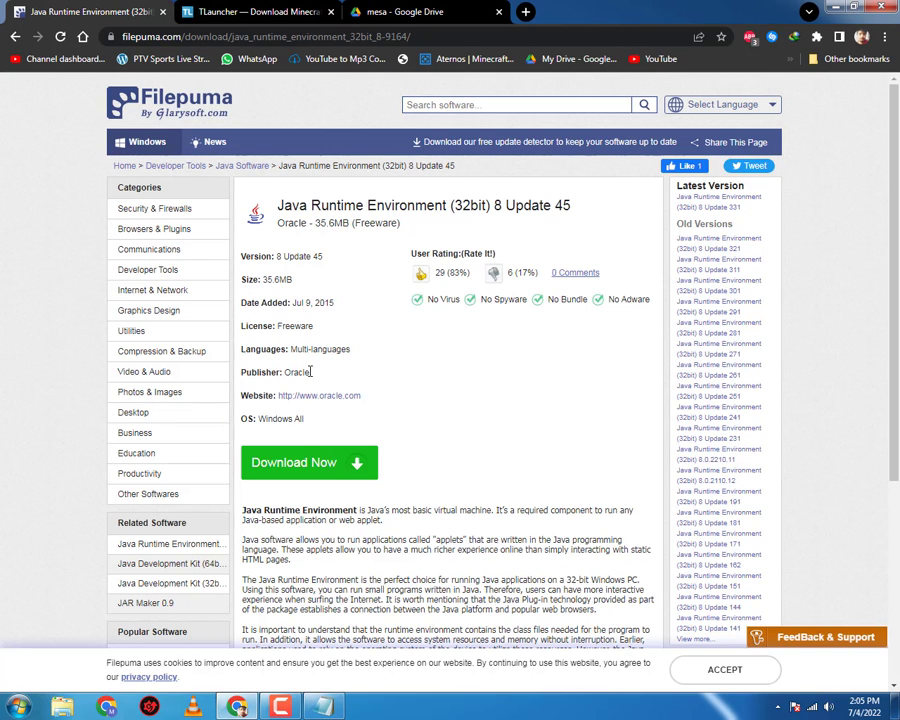
pyautogui.click(210, 10)
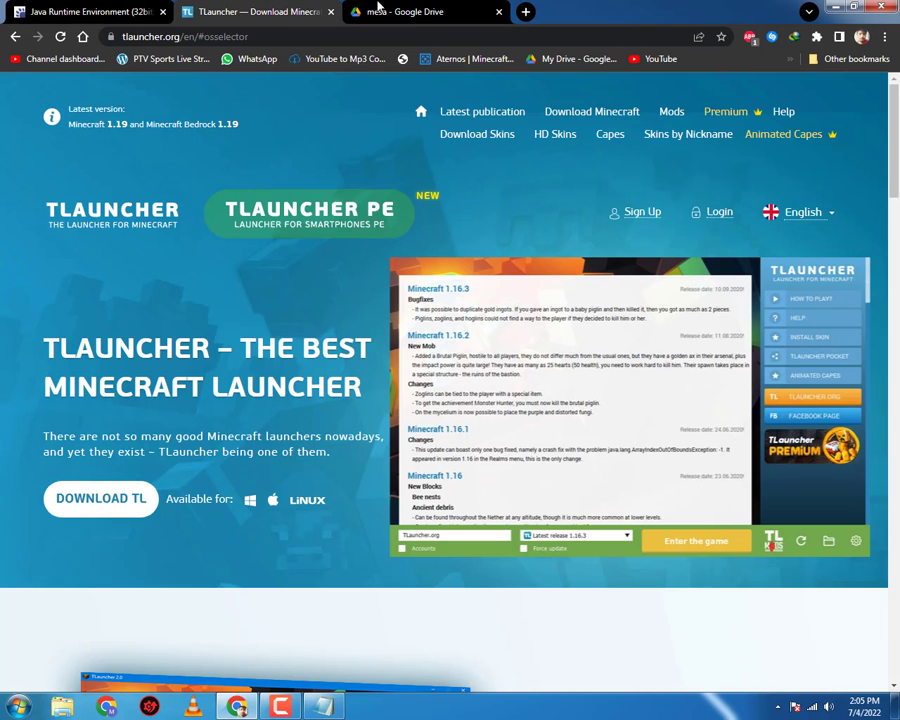
pyautogui.click(377, 10)
pyautogui.press('super+d')
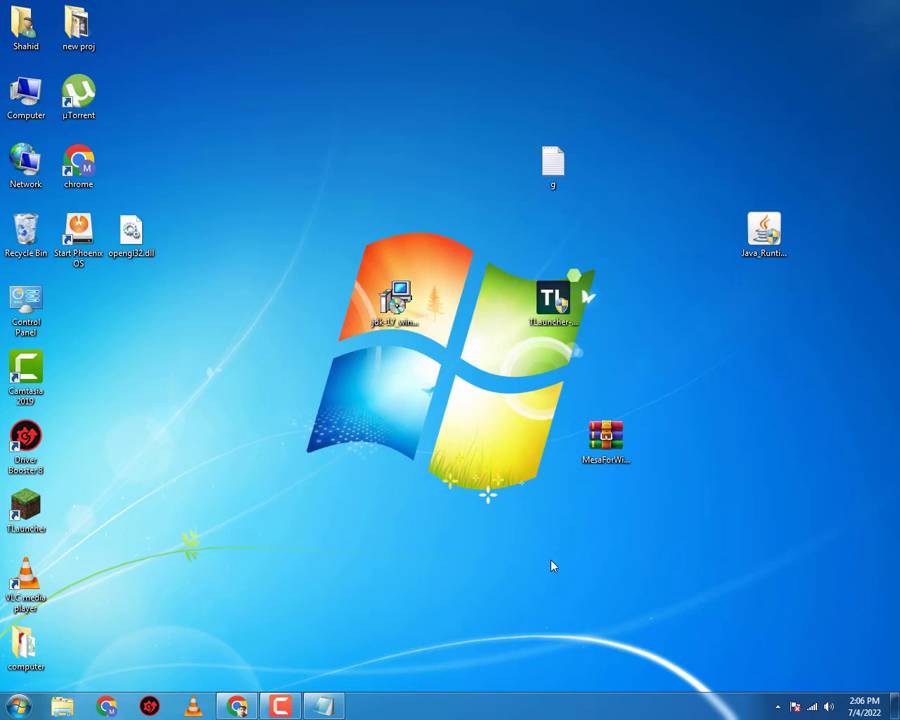
pyautogui.moveTo(269, 94); pyautogui.dragTo(884, 543)
pyautogui.click(674, 428)
pyautogui.moveTo(338, 145); pyautogui.dragTo(858, 543)
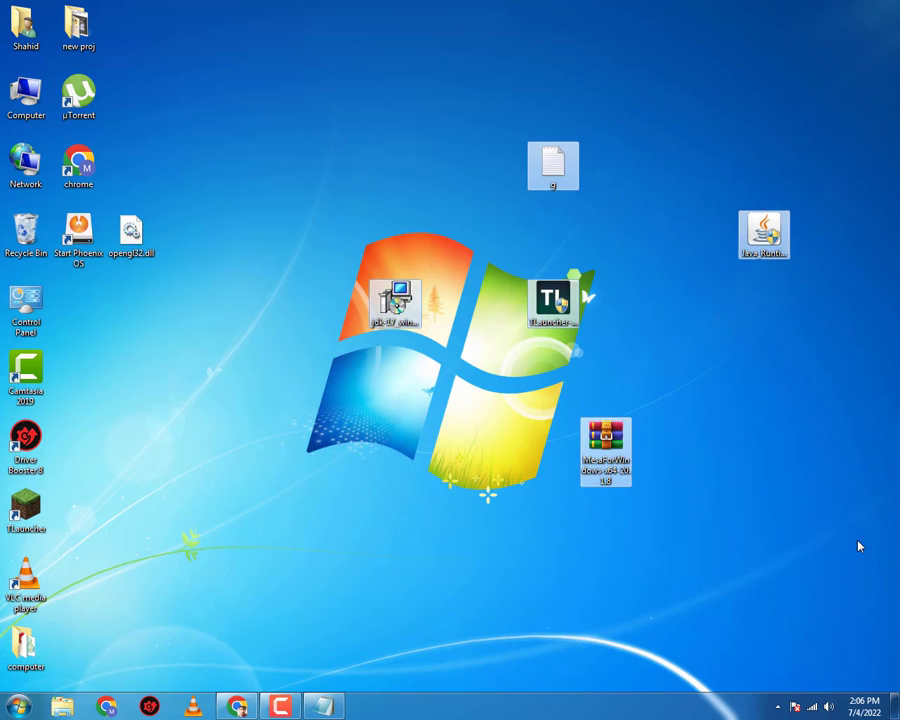
pyautogui.click(338, 128)
pyautogui.moveTo(331, 116); pyautogui.dragTo(850, 548)
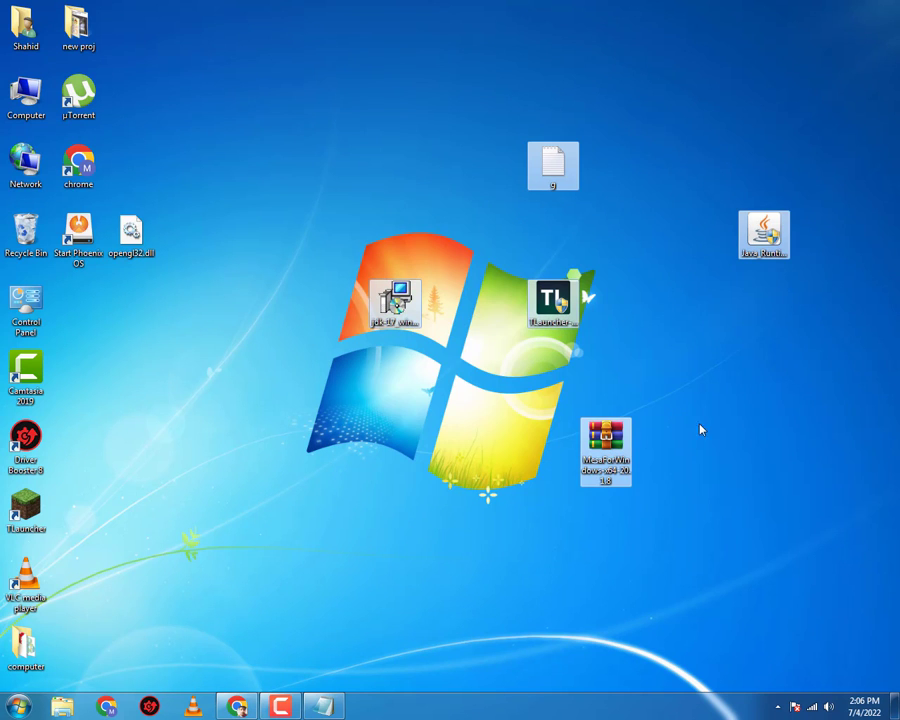
pyautogui.click(388, 175)
pyautogui.moveTo(346, 137); pyautogui.dragTo(845, 627)
pyautogui.click(518, 352)
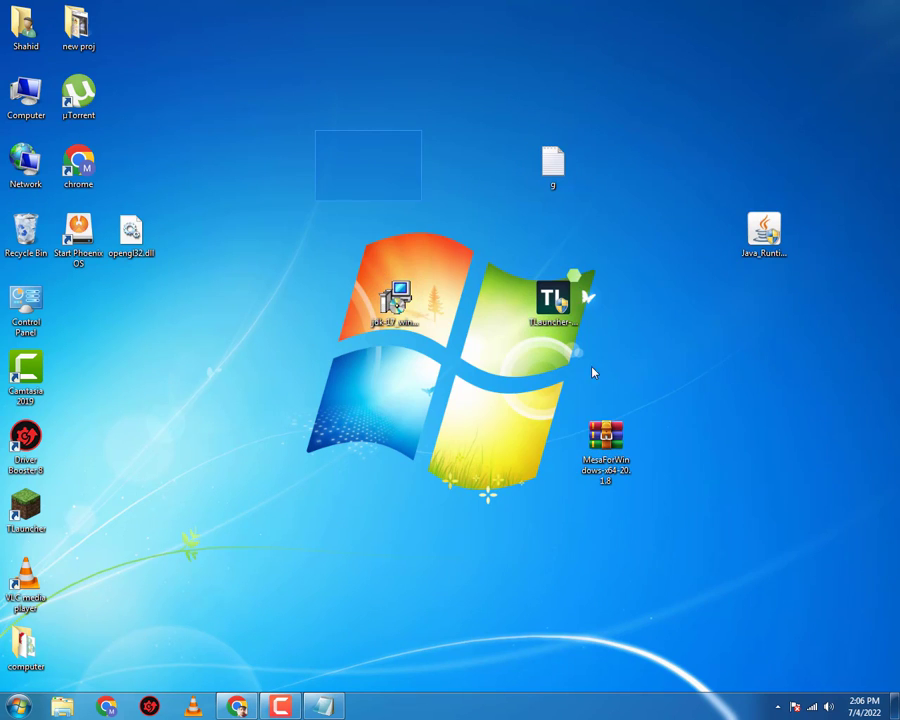
pyautogui.moveTo(340, 135); pyautogui.dragTo(876, 573)
pyautogui.click(537, 610)
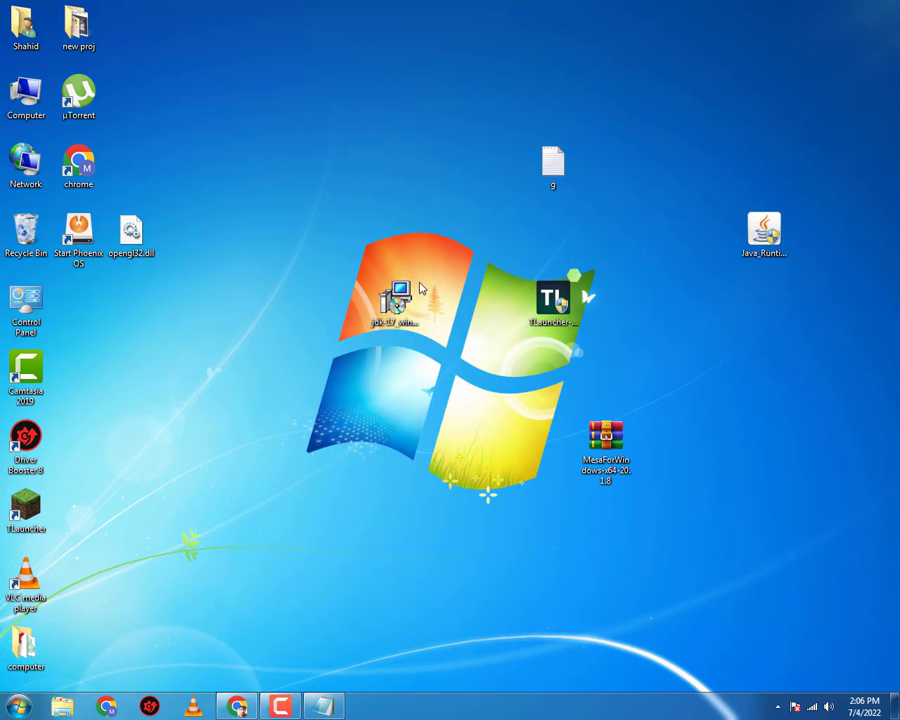
pyautogui.moveTo(345, 144); pyautogui.dragTo(804, 579)
pyautogui.click(804, 579)
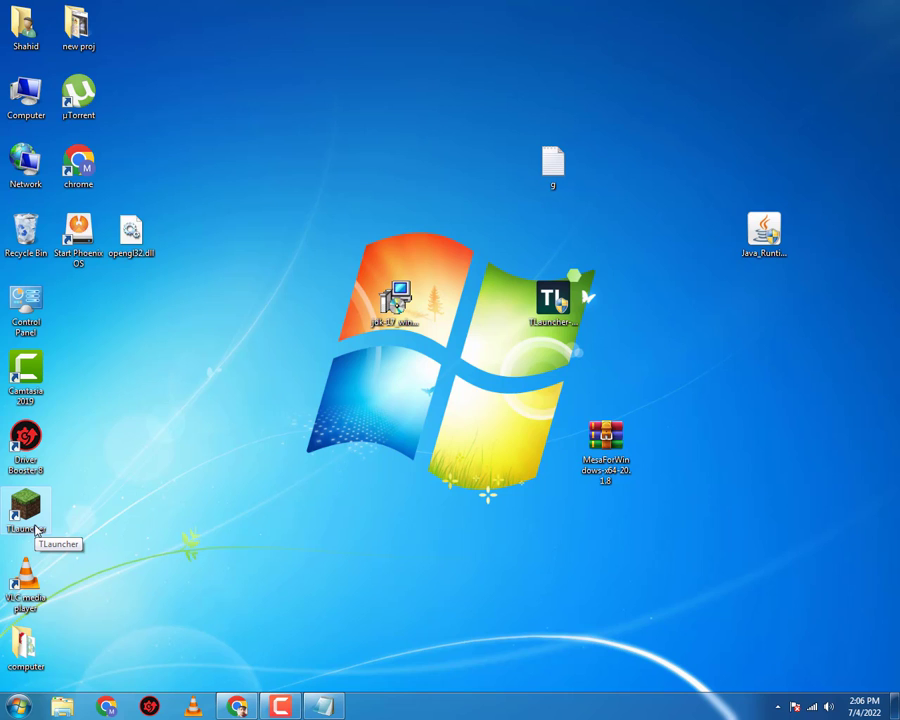
# Launch TLauncher from its desktop shortcut and open its Minecraft settings
pyautogui.doubleClick(33, 528)
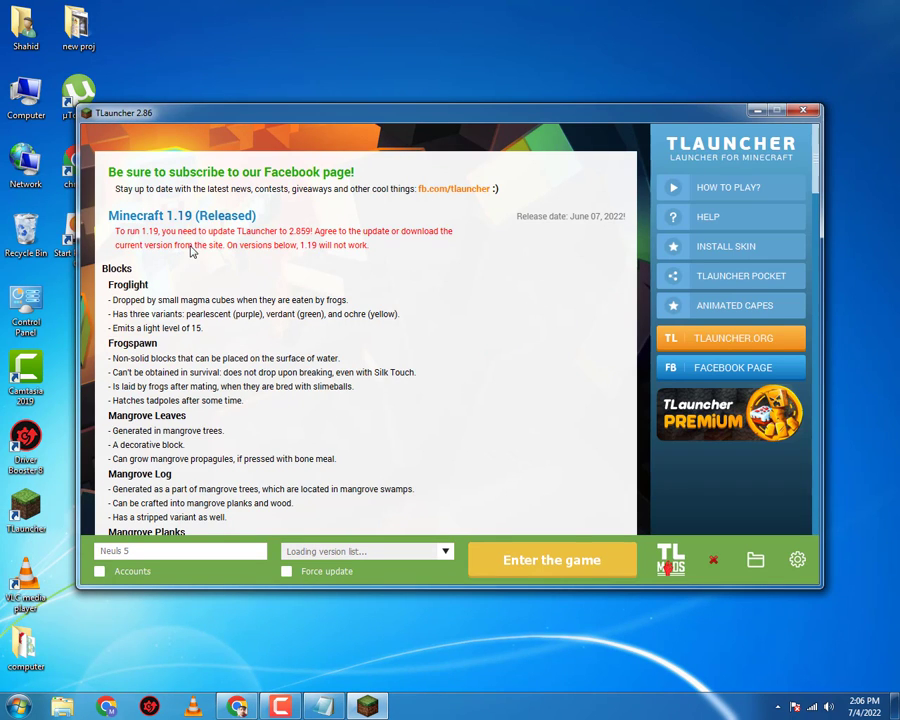
pyautogui.moveTo(142, 236); pyautogui.dragTo(166, 243)
pyautogui.click(150, 235)
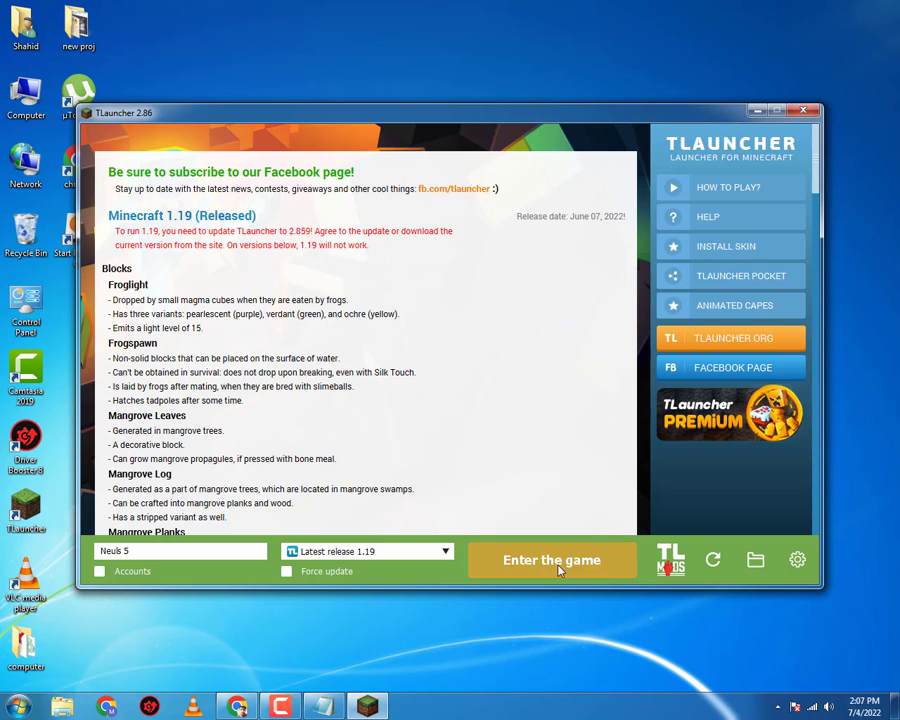
pyautogui.click(797, 562)
pyautogui.click(420, 500)
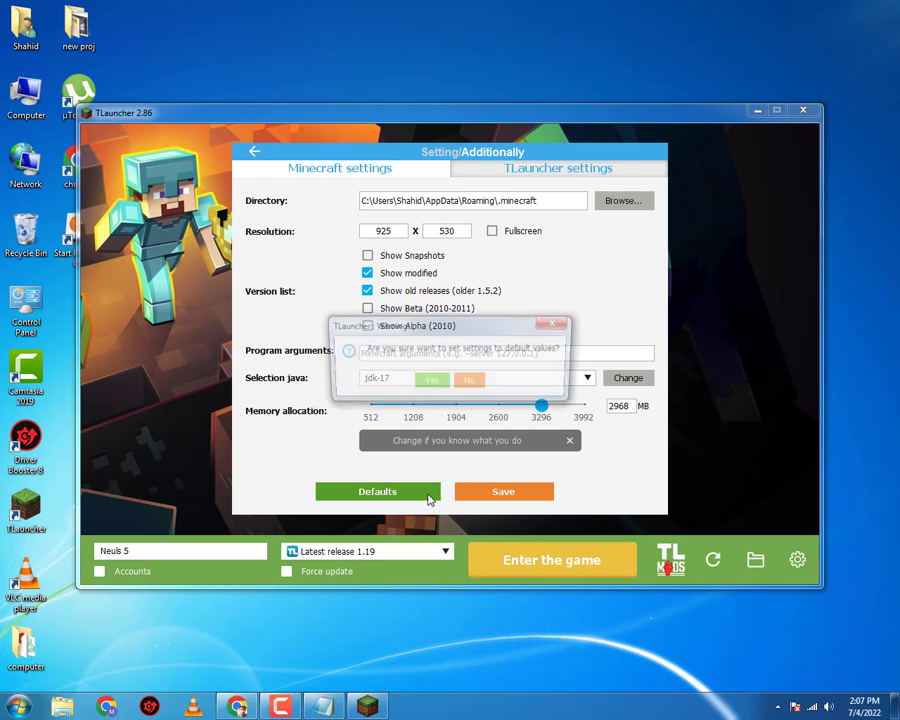
pyautogui.press('Return')
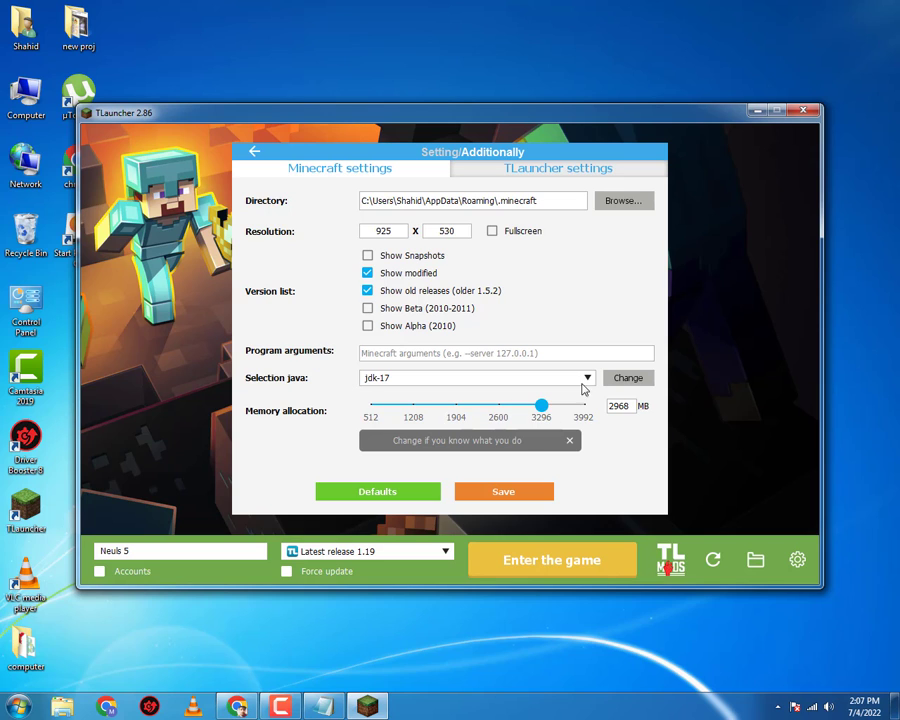
# Add the folder C:\Program Files\Java\jdk-17 as a custom Java entry and save it
pyautogui.click(628, 378)
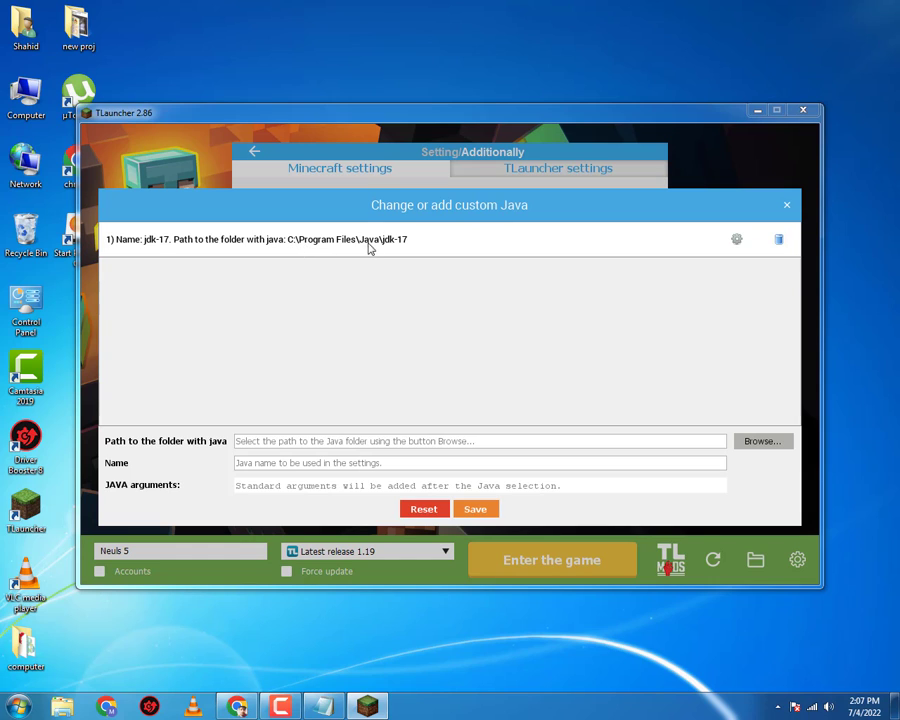
pyautogui.click(476, 441)
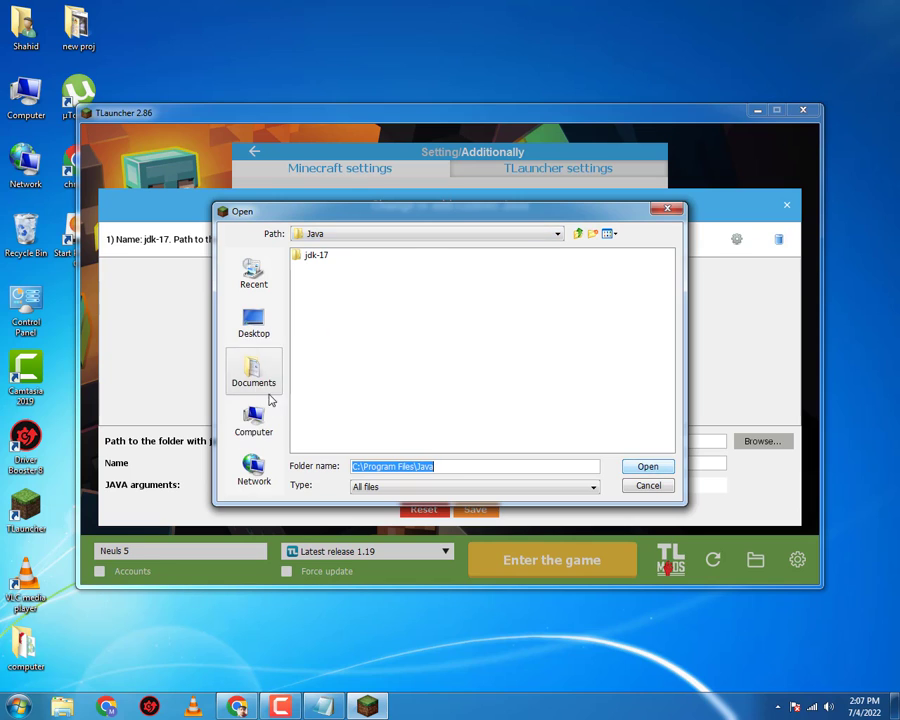
pyautogui.click(256, 422)
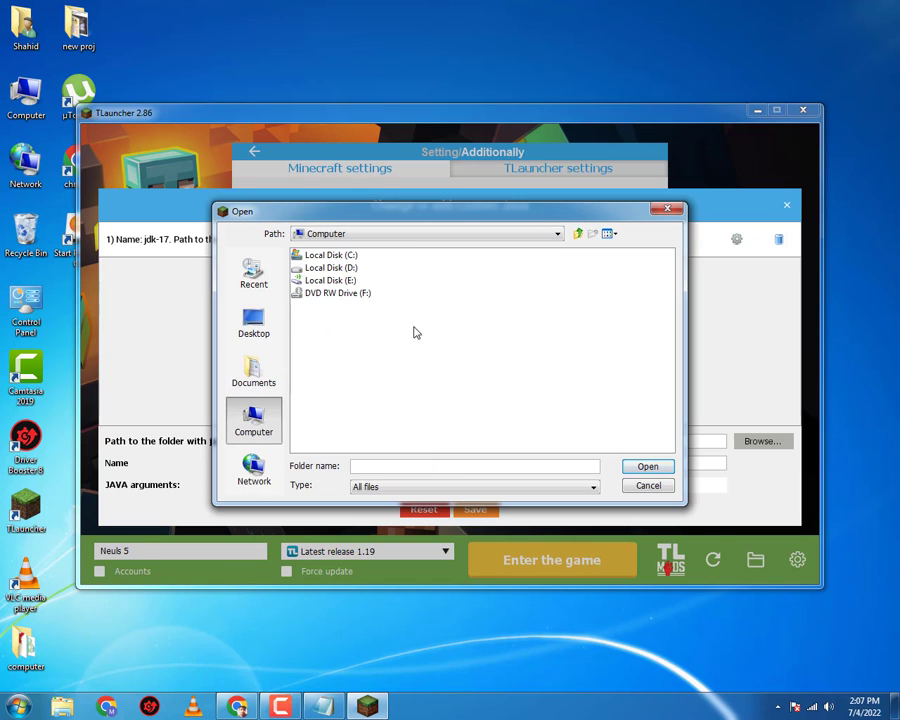
pyautogui.doubleClick(338, 256)
pyautogui.click(339, 308)
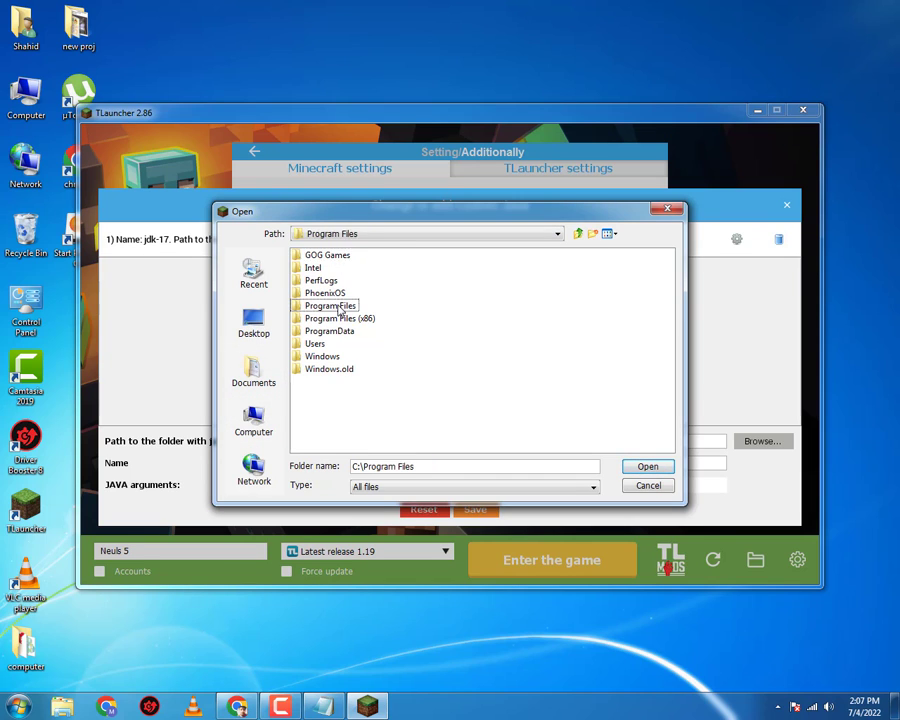
pyautogui.doubleClick(339, 308)
pyautogui.doubleClick(314, 315)
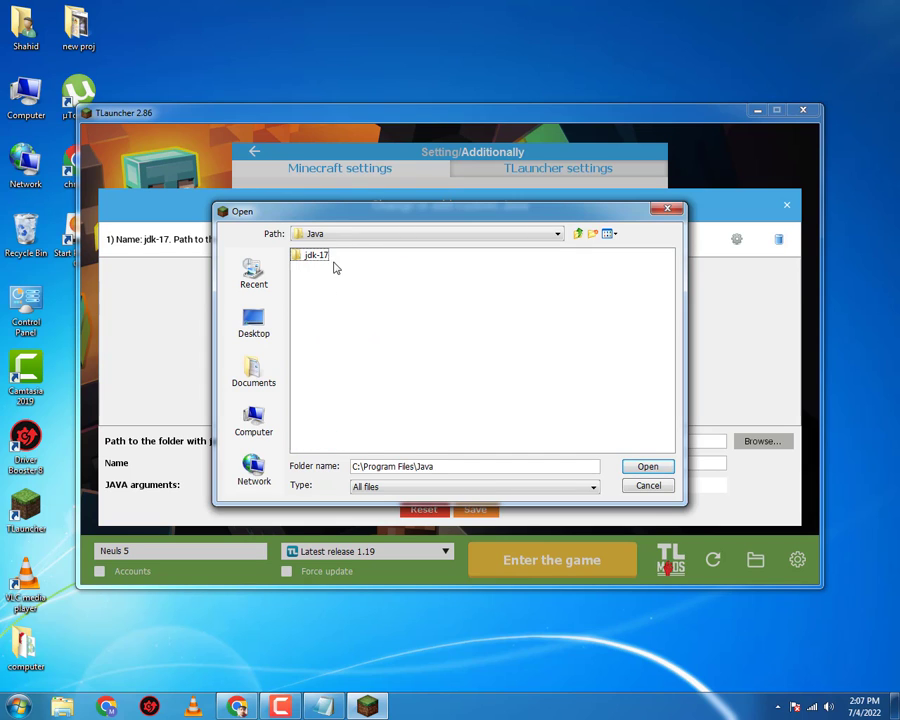
pyautogui.click(303, 256)
pyautogui.click(650, 466)
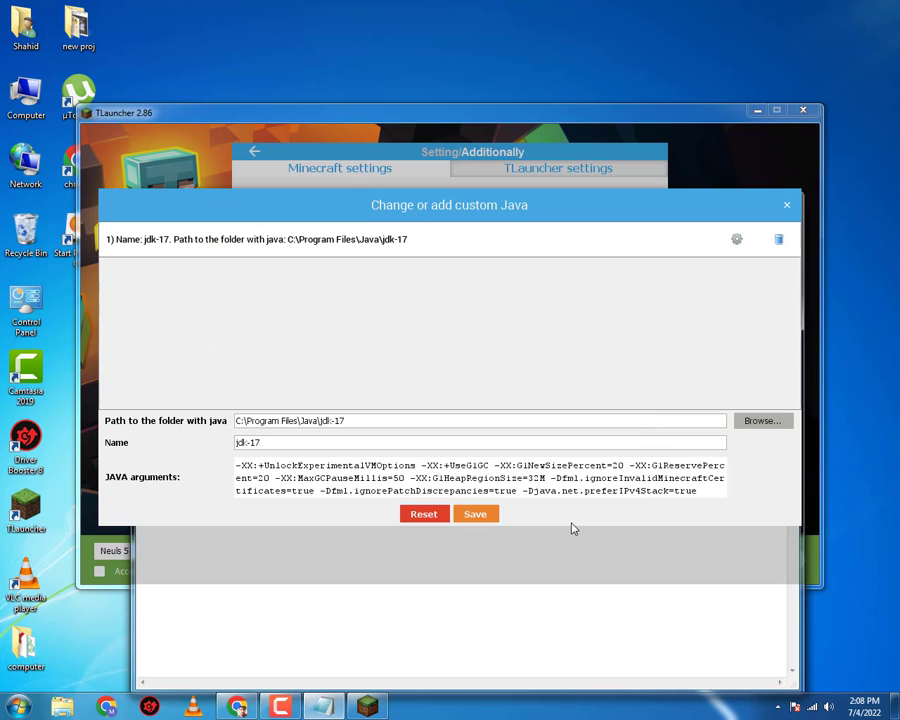
pyautogui.click(475, 514)
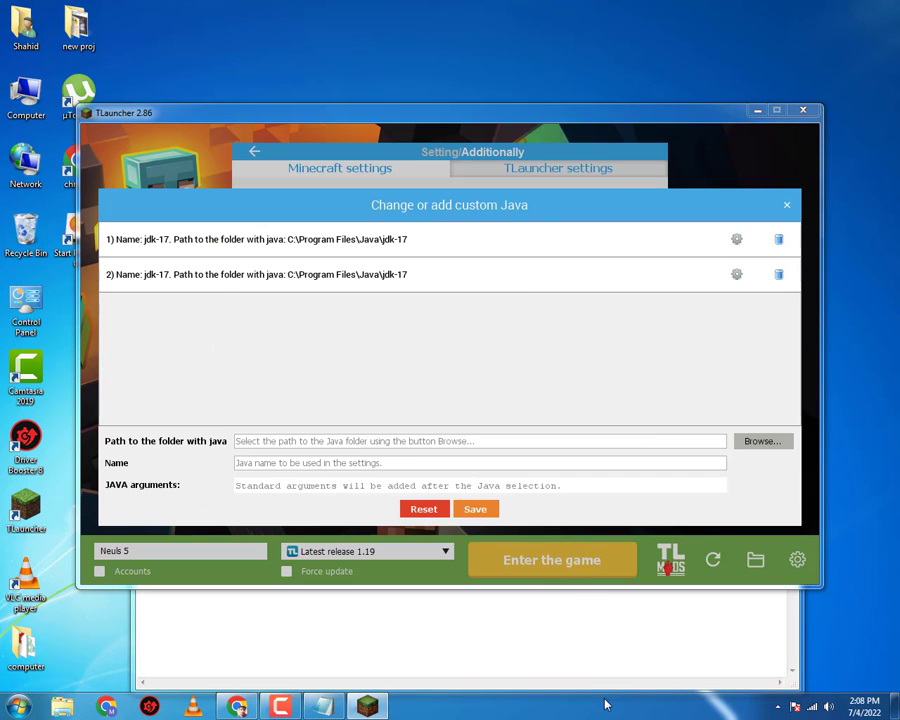
# Close the custom Java list and copy the TLauncher argument -XX:+IgnoreUnrecognizedVMOptions from the g text file in Notepad
pyautogui.click(567, 650)
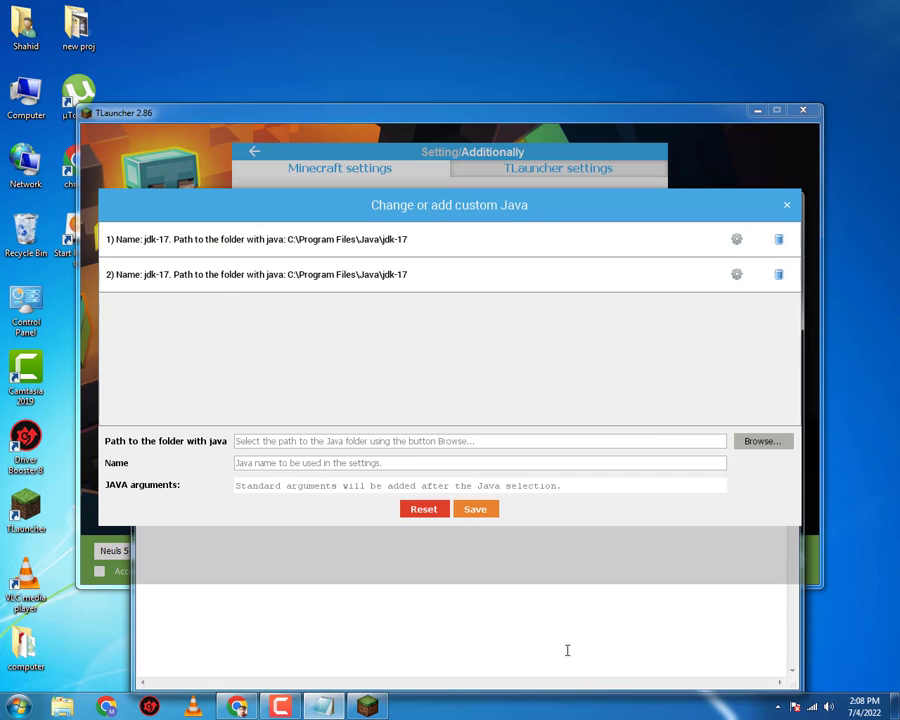
pyautogui.click(786, 206)
pyautogui.click(758, 110)
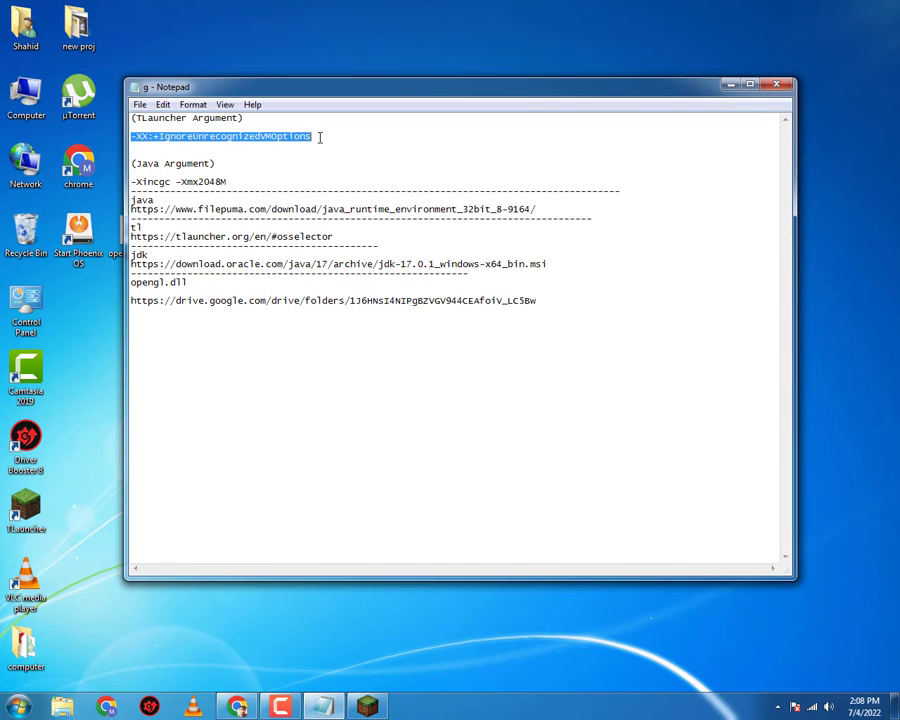
pyautogui.rightClick(185, 139)
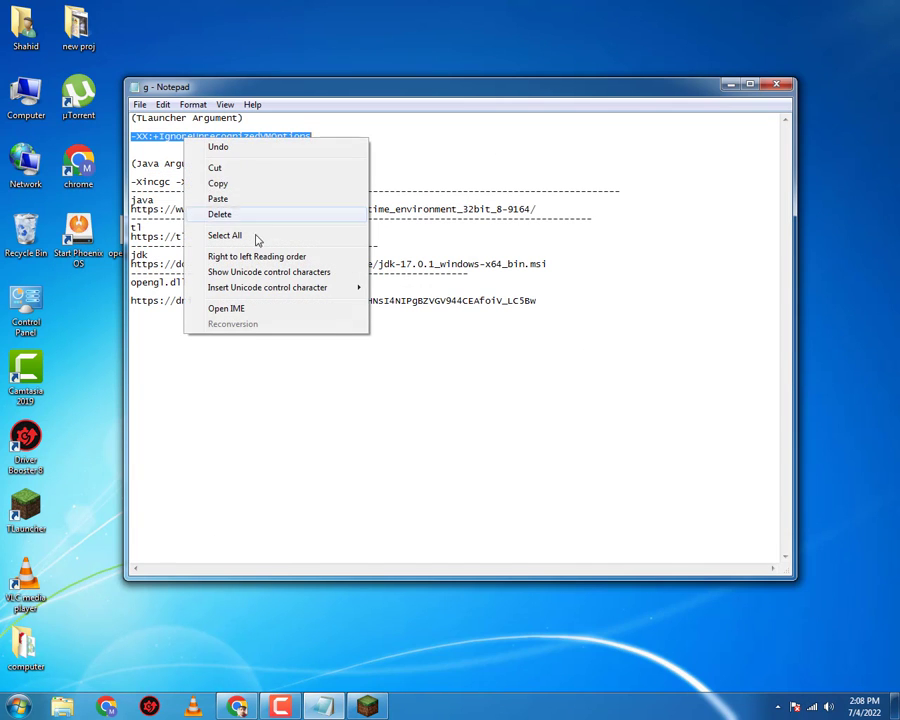
pyautogui.click(245, 183)
# Return to TLauncher, reopen the custom Java list and delete the second jdk-17 entry
pyautogui.click(367, 706)
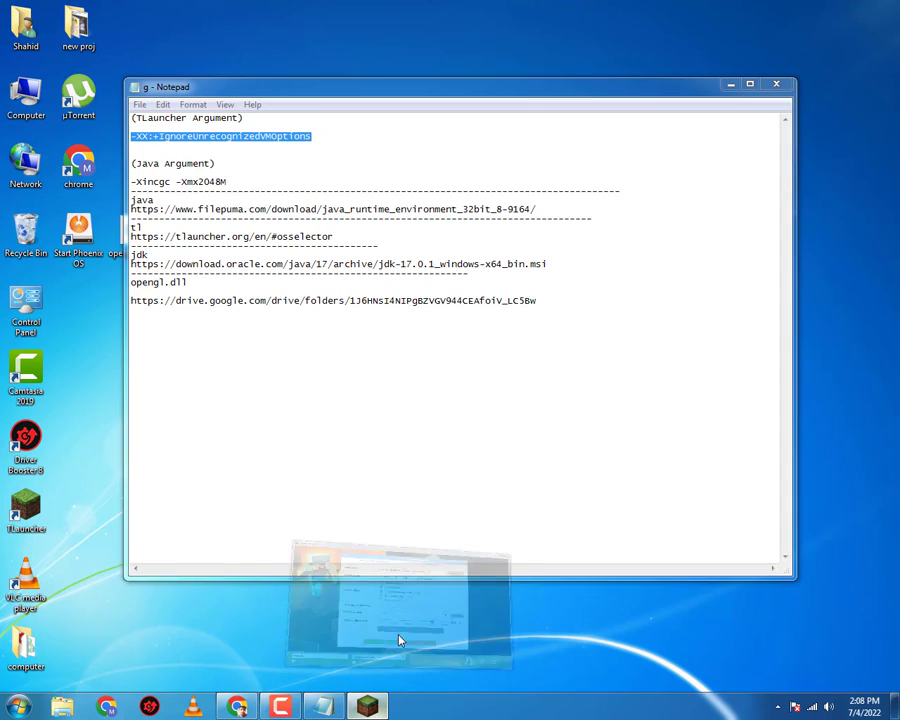
pyautogui.click(626, 374)
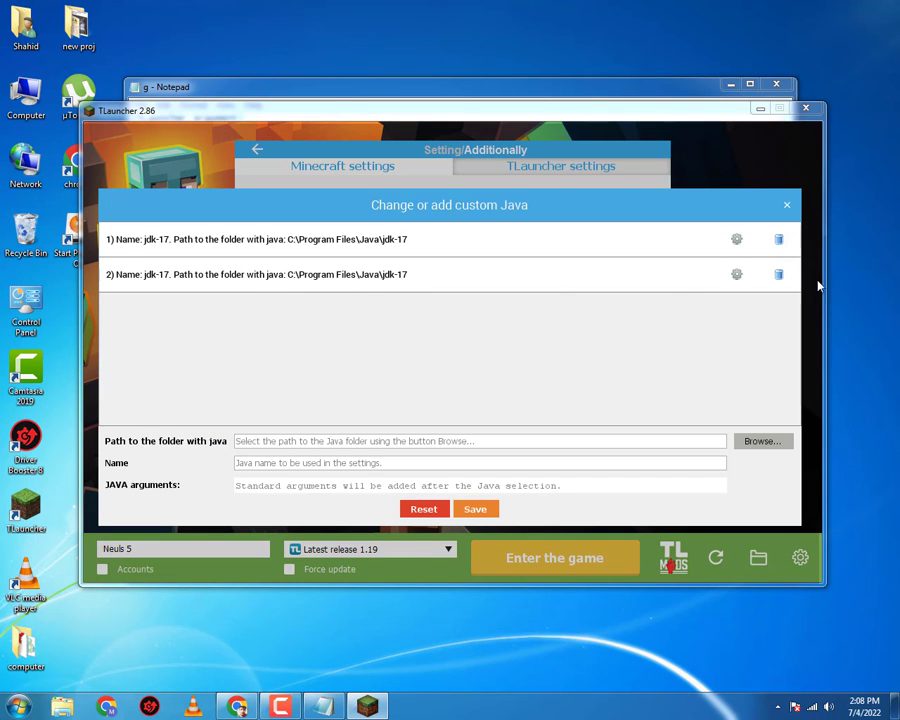
pyautogui.click(779, 274)
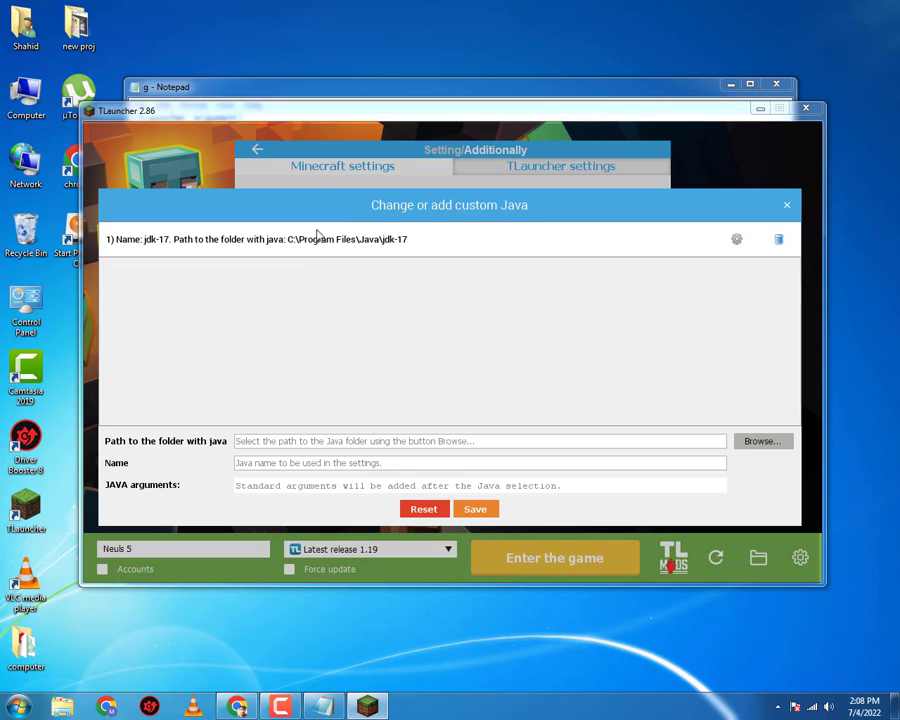
# Edit the jdk-17 entry, keep -XX:+IgnoreUnrecognizedVMOptions as its Java argument without the duplicate paste, and save it
pyautogui.click(736, 243)
pyautogui.moveTo(448, 485); pyautogui.dragTo(250, 474)
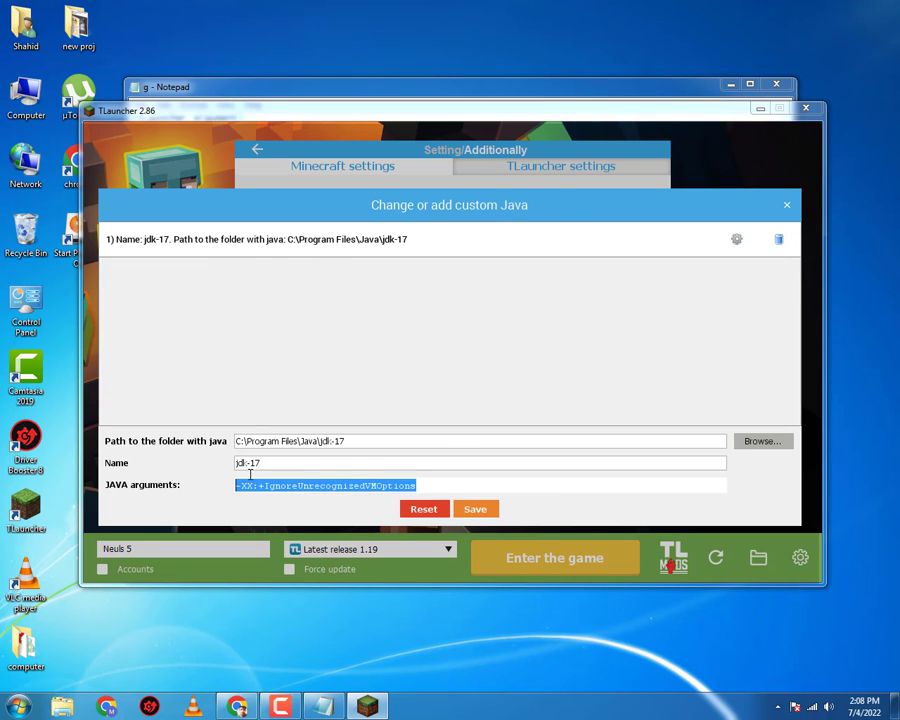
pyautogui.press('End')
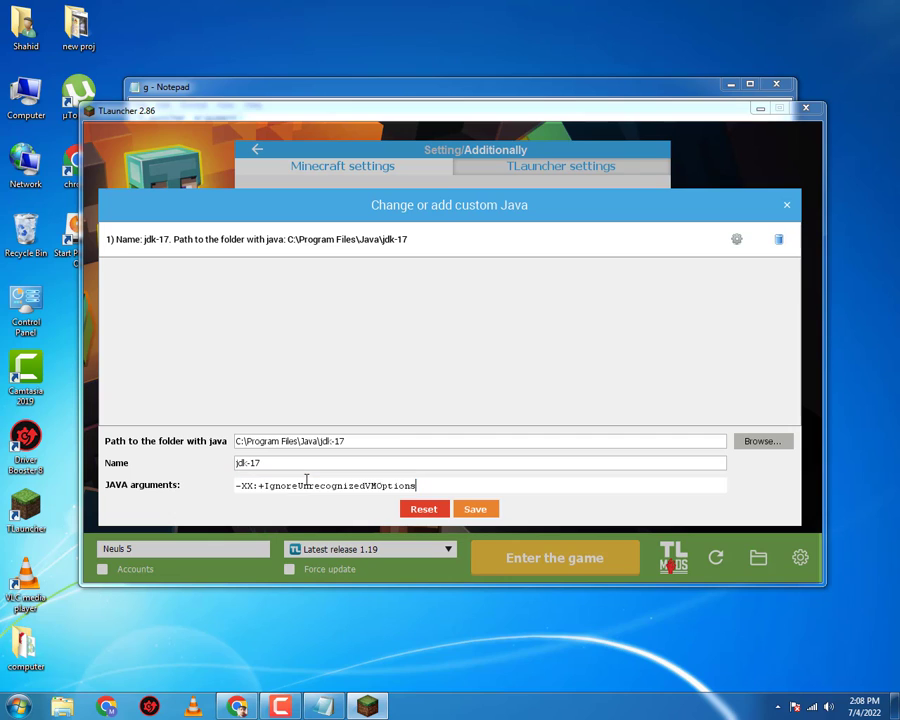
pyautogui.hotkey('ctrl', 'v')
pyautogui.press('BackSpace')
pyautogui.press('BackSpace')
pyautogui.press('BackSpace')
pyautogui.press('BackSpace')
pyautogui.press('BackSpace')
pyautogui.press('BackSpace')
pyautogui.press('BackSpace')
pyautogui.press('BackSpace')
pyautogui.press('BackSpace')
pyautogui.press('BackSpace')
pyautogui.press('BackSpace')
pyautogui.press('BackSpace')
pyautogui.press('BackSpace')
pyautogui.press('BackSpace')
pyautogui.press('BackSpace')
pyautogui.press('BackSpace')
pyautogui.press('BackSpace')
pyautogui.press('BackSpace')
pyautogui.press('BackSpace')
pyautogui.press('BackSpace')
pyautogui.click(484, 509)
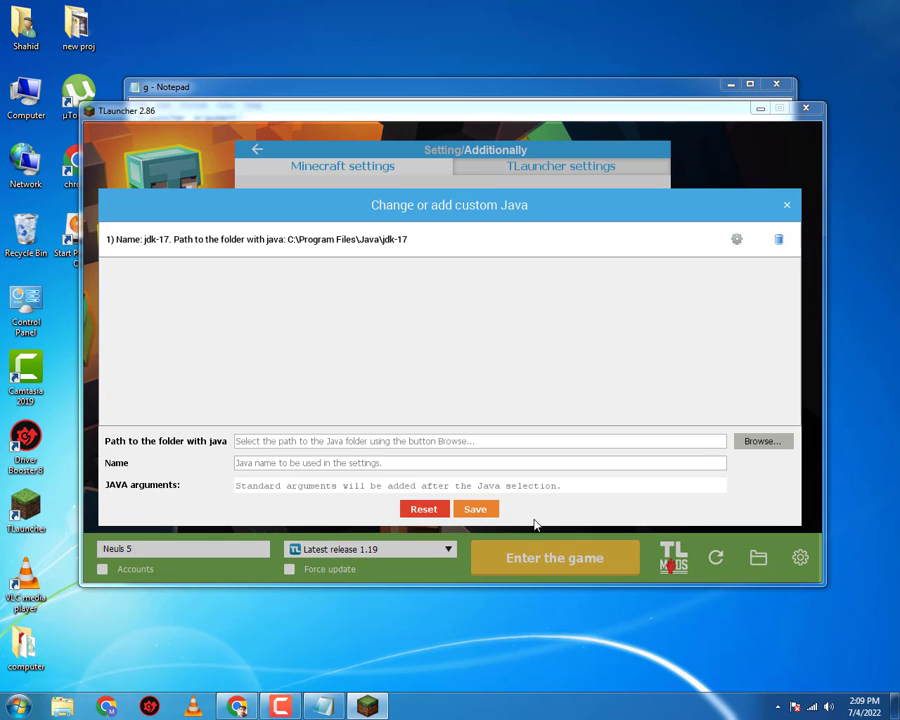
# Select jdk-17 as the Java for Minecraft, save the settings, and close TLauncher and Notepad
pyautogui.click(786, 204)
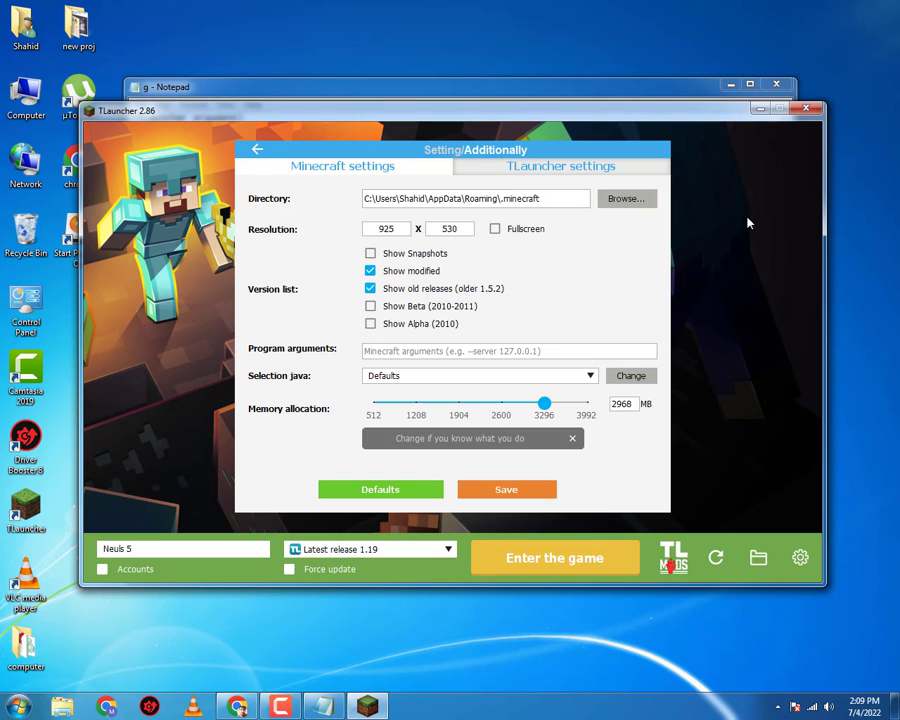
pyautogui.click(445, 377)
pyautogui.click(380, 416)
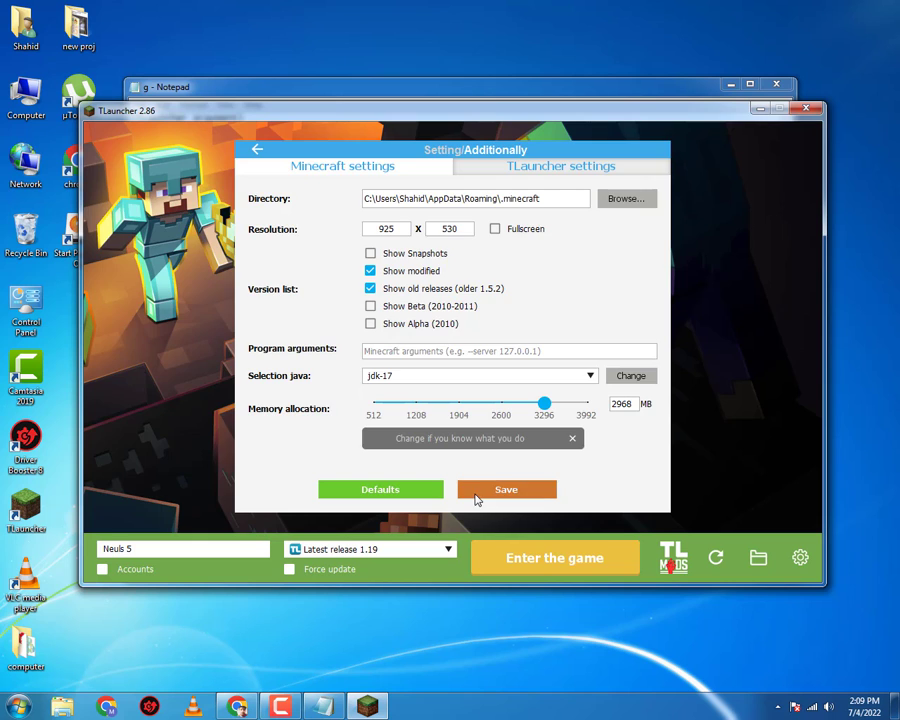
pyautogui.click(472, 494)
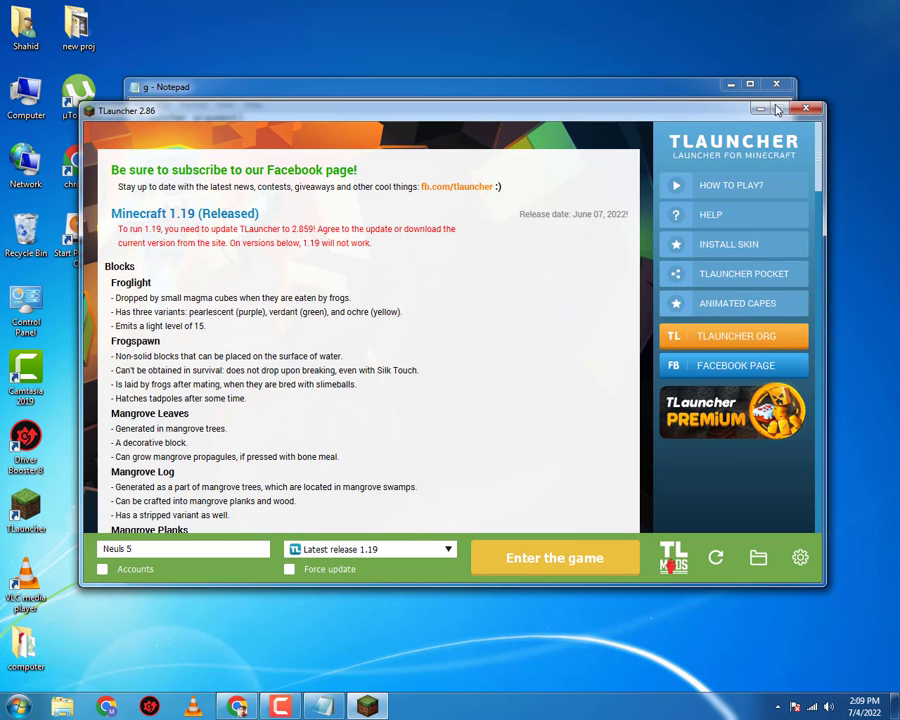
pyautogui.click(805, 109)
pyautogui.click(776, 85)
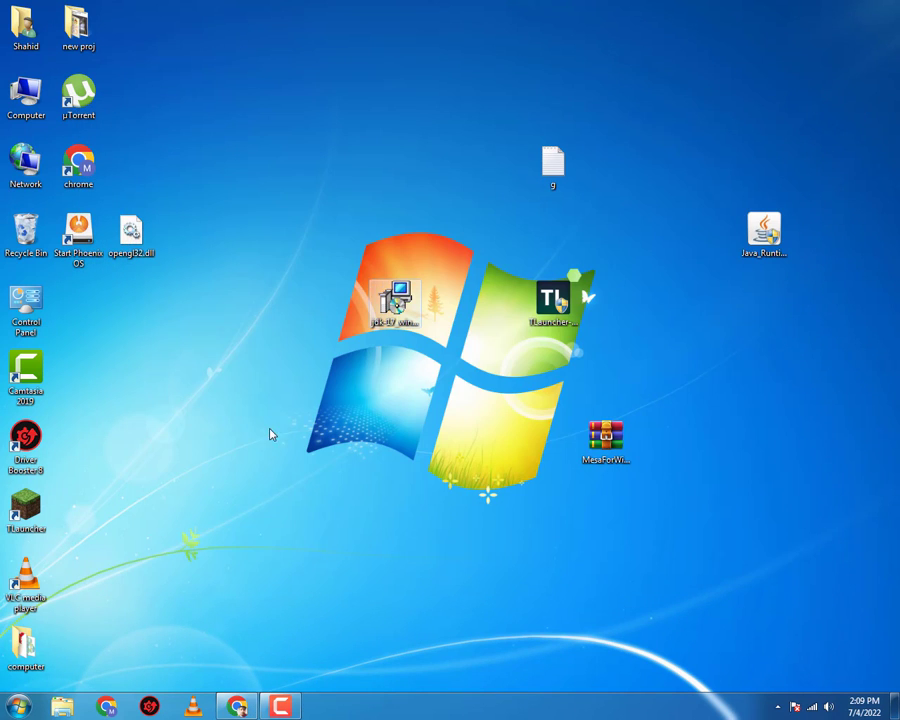
# Browse to the folder C:\Program Files (x86)\Java\jre1.8.0_45\bin
pyautogui.doubleClick(25, 95)
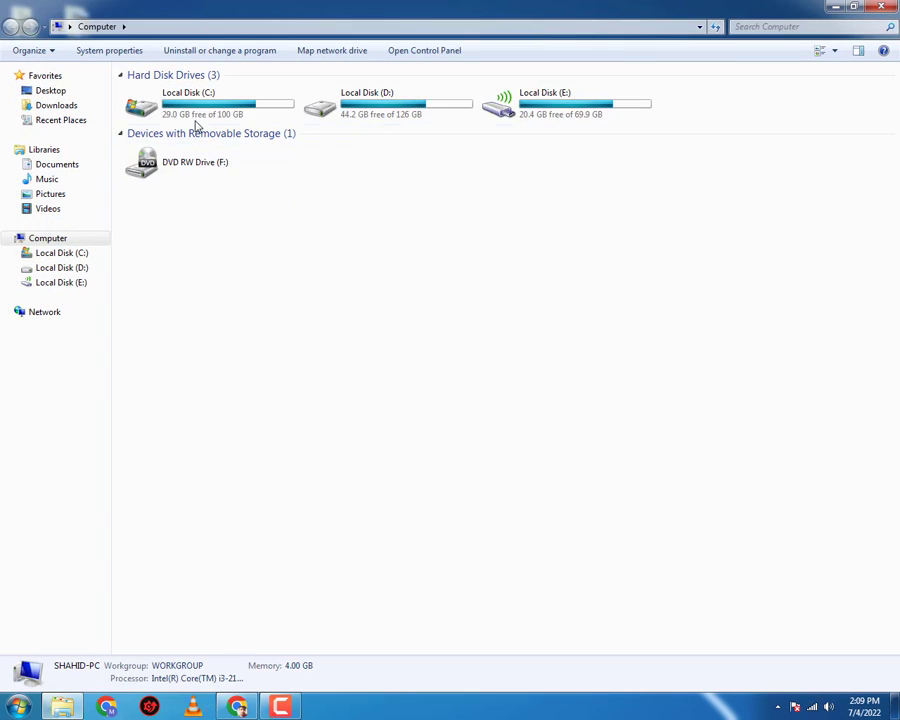
pyautogui.doubleClick(138, 86)
pyautogui.doubleClick(227, 167)
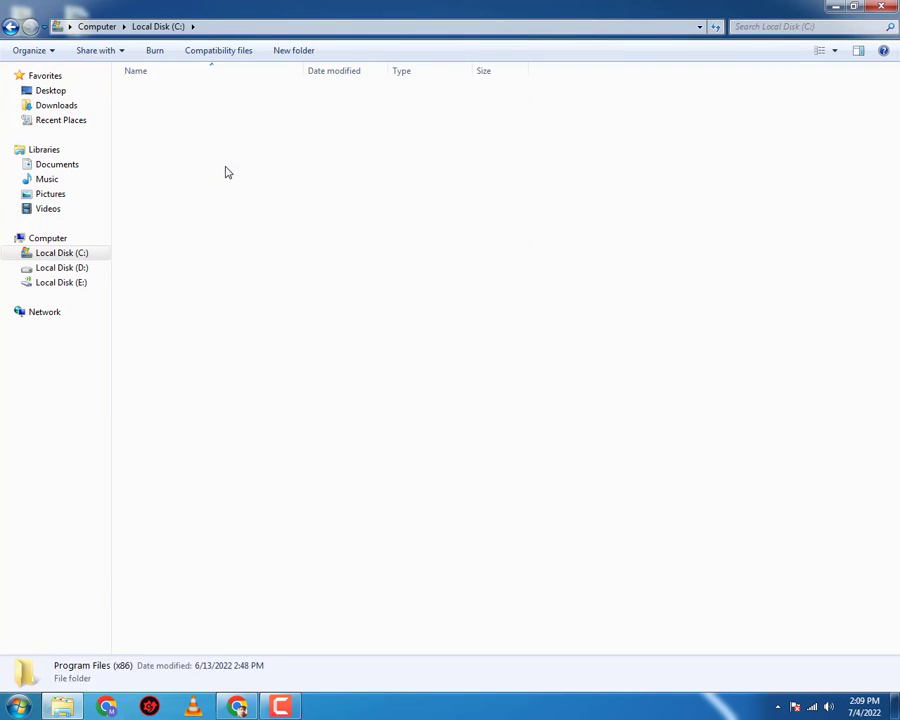
pyautogui.doubleClick(206, 212)
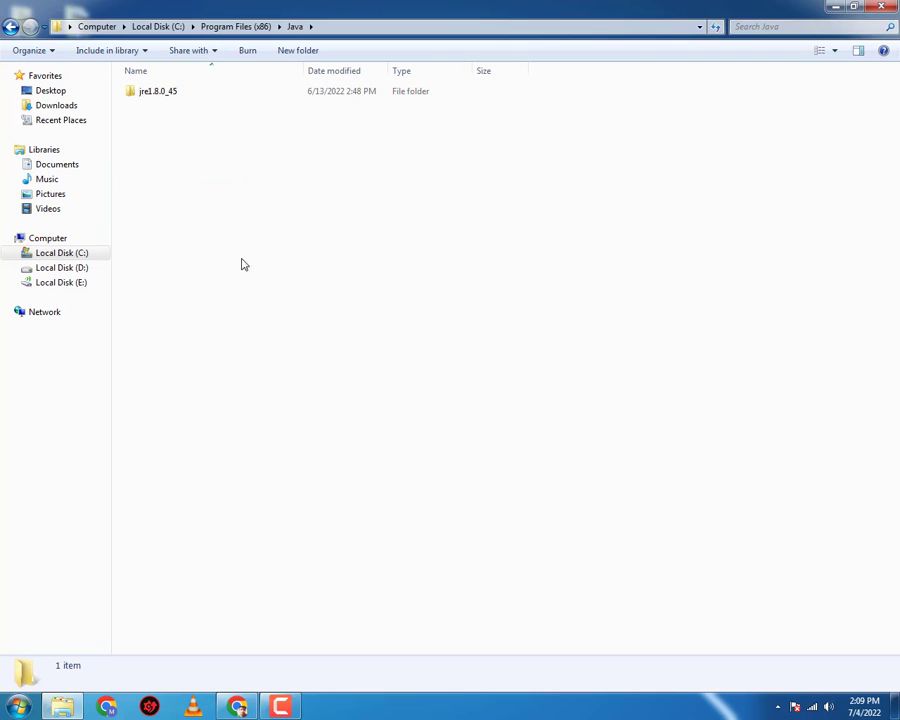
pyautogui.click(191, 94)
pyautogui.click(205, 161)
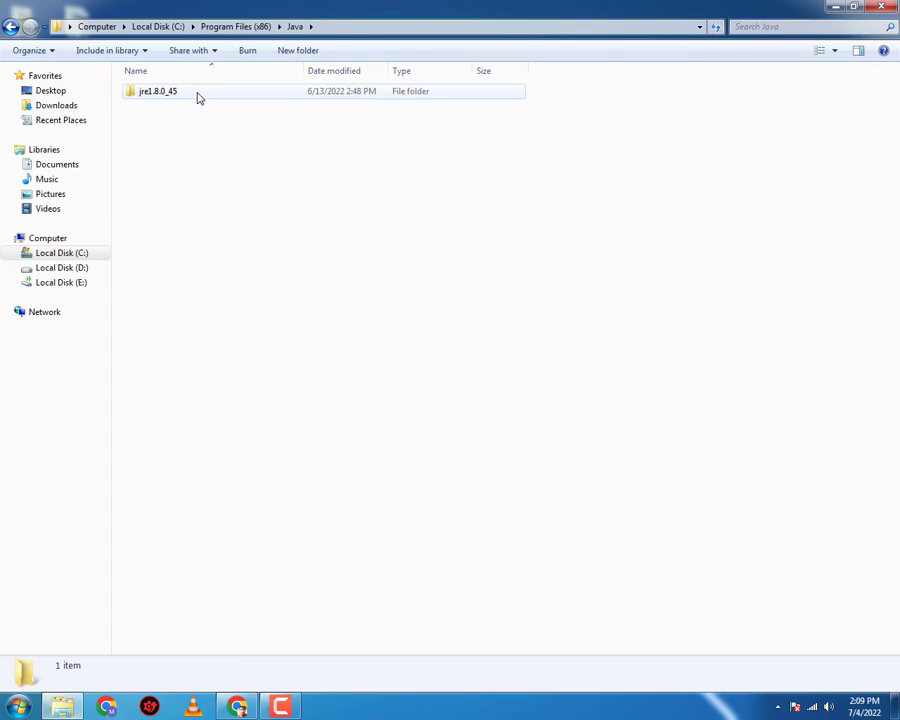
pyautogui.doubleClick(198, 94)
pyautogui.doubleClick(184, 97)
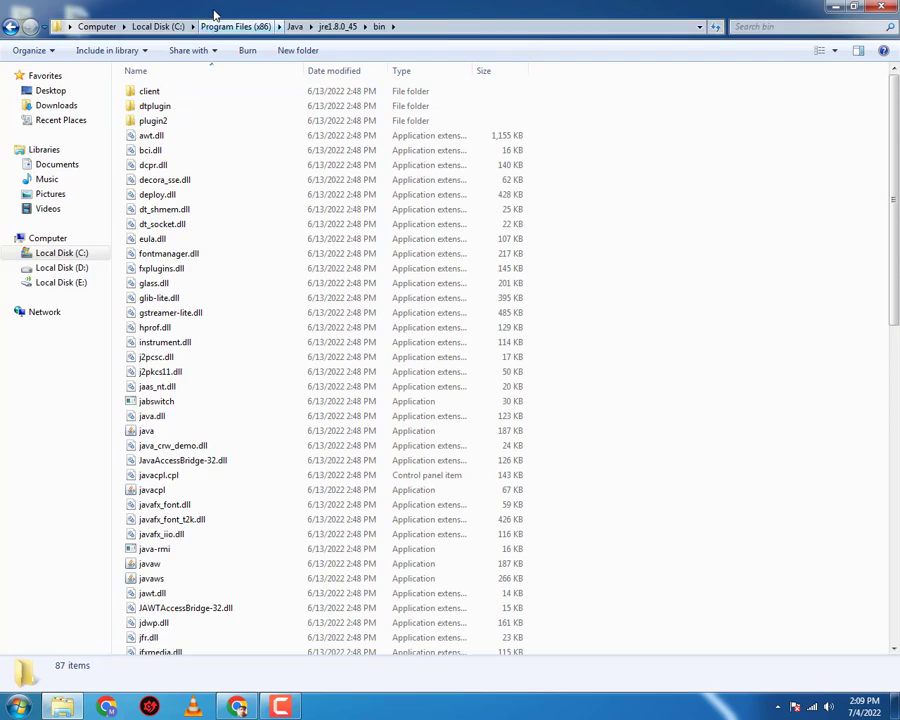
# Extract the MesaForWindows-x64-20.1.8 archive onto the desktop and place README beneath opengl32.dll
pyautogui.doubleClick(208, 15)
pyautogui.moveTo(377, 98); pyautogui.dragTo(466, 482)
pyautogui.rightClick(612, 437)
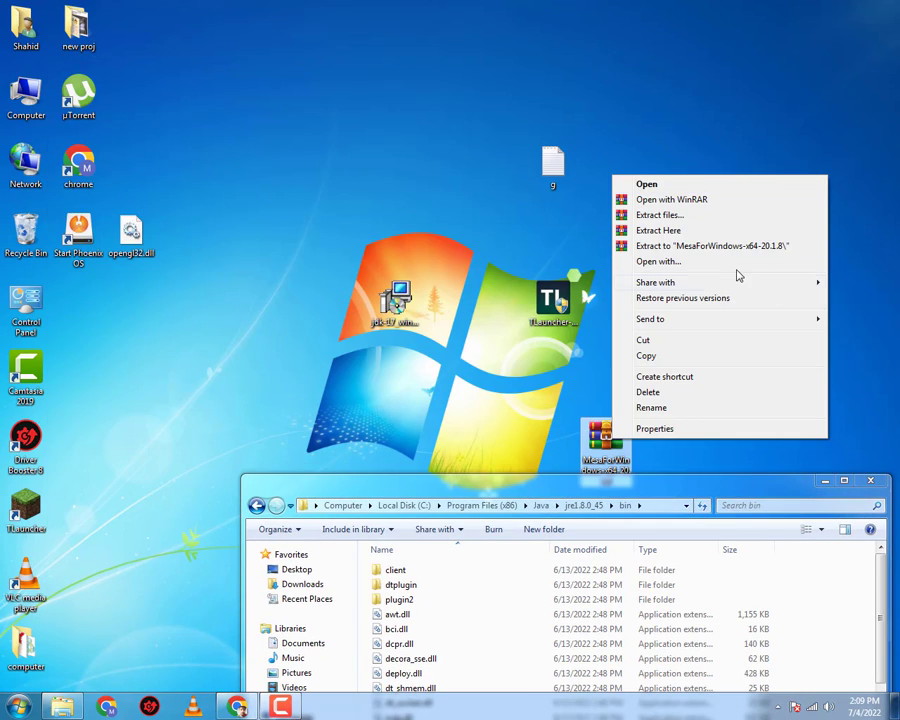
pyautogui.click(686, 230)
pyautogui.click(366, 434)
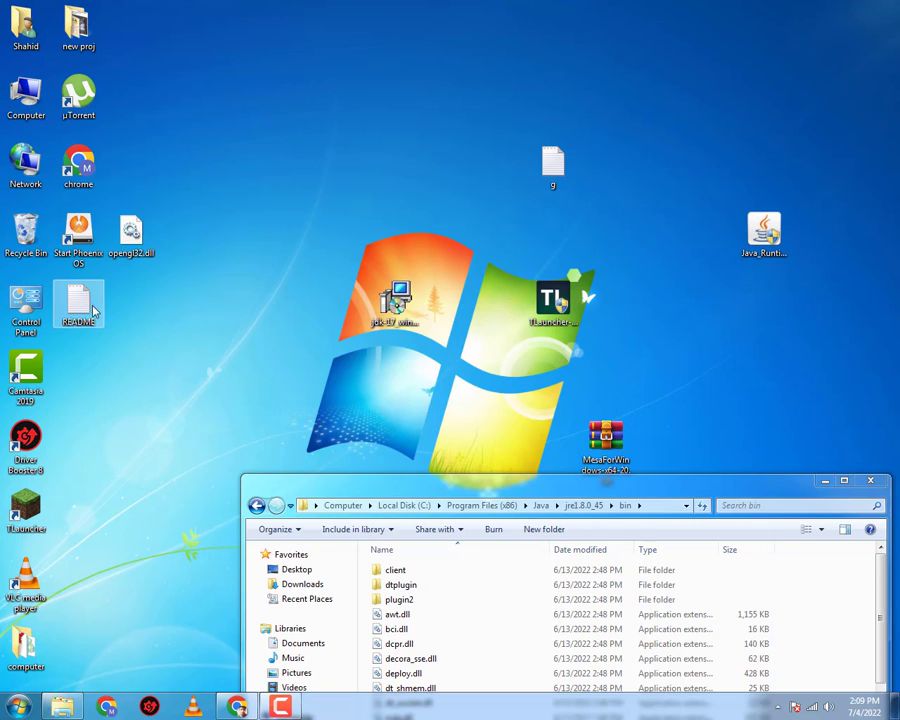
pyautogui.moveTo(104, 308); pyautogui.dragTo(155, 313)
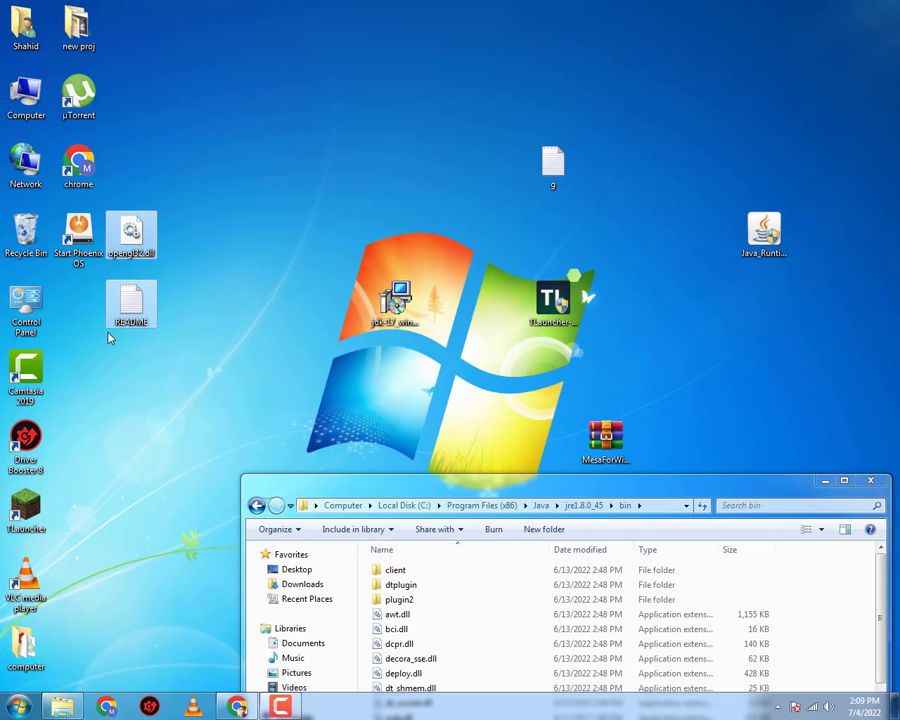
# Paste opengl32.dll and README into the jre1.8.0_45 bin folder, granting administrator permission
pyautogui.doubleClick(673, 484)
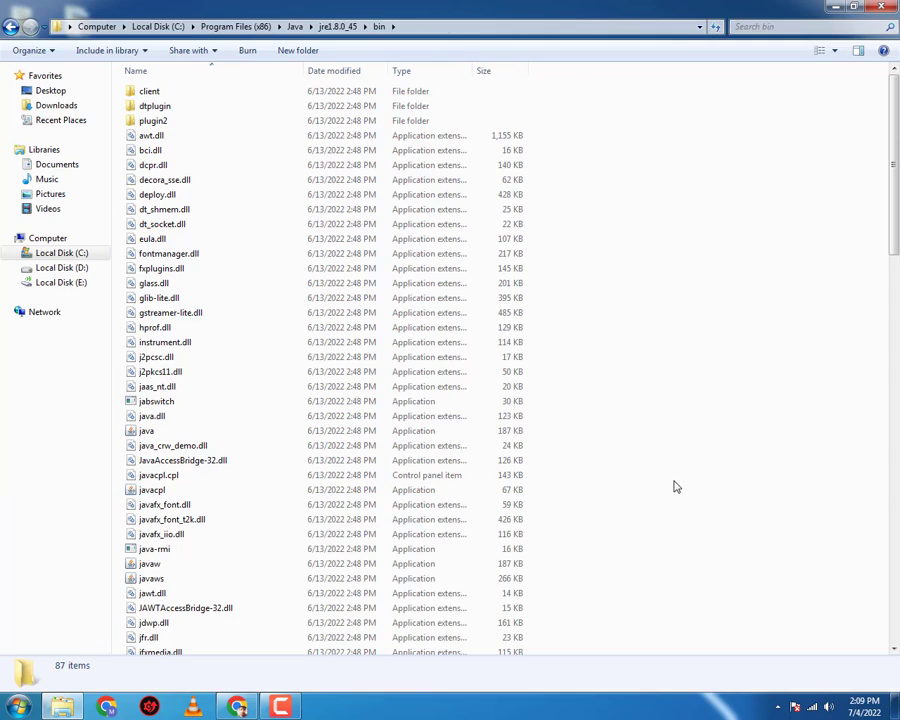
pyautogui.rightClick(673, 440)
pyautogui.click(745, 531)
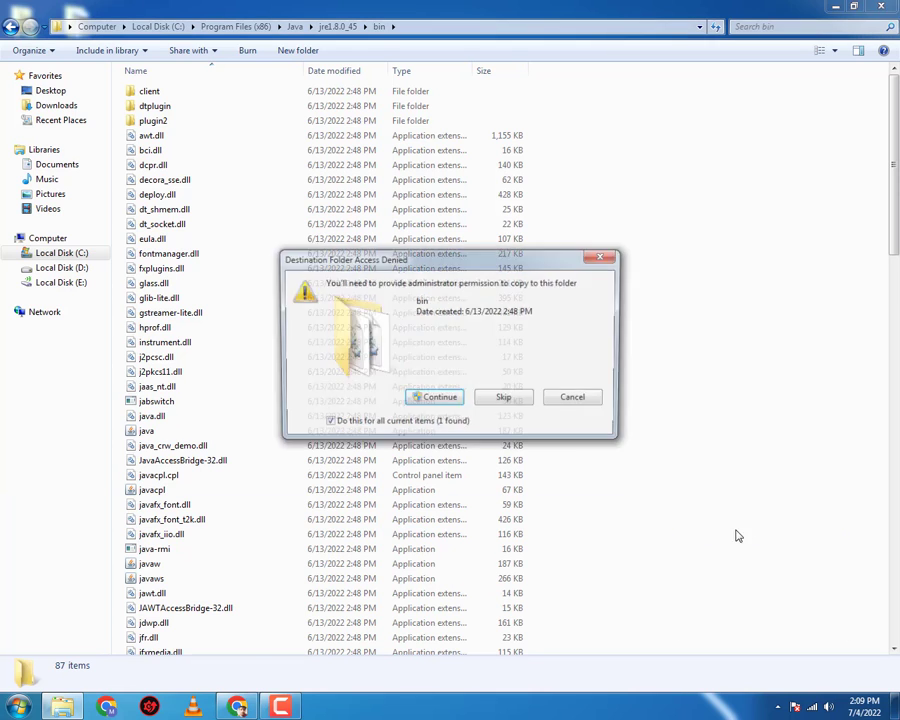
pyautogui.press('Return')
# Paste the two Mesa files into C:\Program Files\Java\jdk-17\bin, replacing the existing copies and granting administrator permission
pyautogui.click(88, 252)
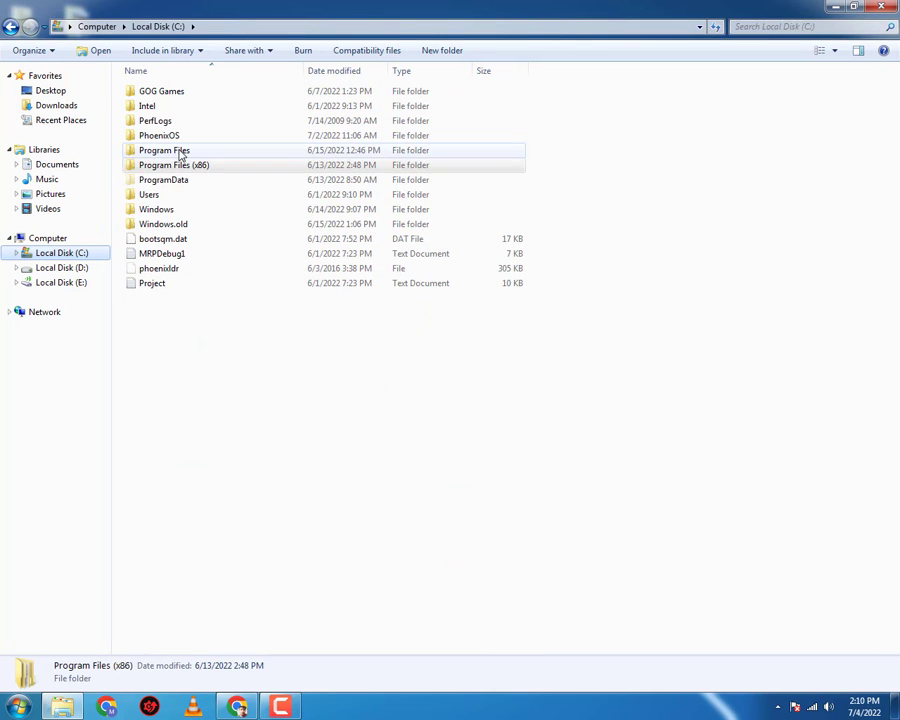
pyautogui.doubleClick(176, 150)
pyautogui.doubleClick(177, 165)
pyautogui.doubleClick(201, 93)
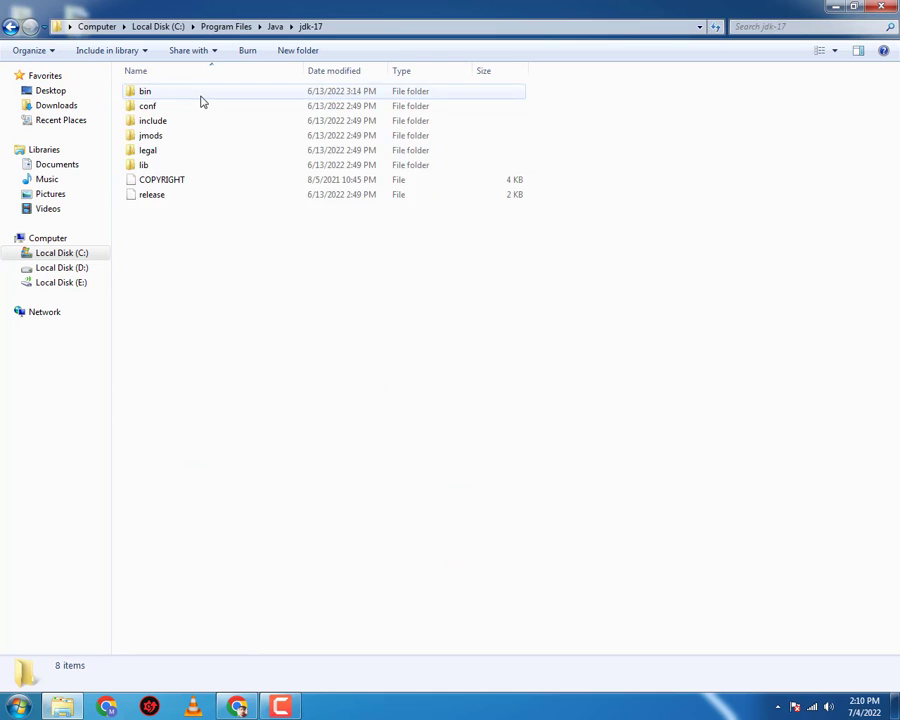
pyautogui.doubleClick(201, 93)
pyautogui.hotkey('ctrl', 'v')
pyautogui.click(368, 492)
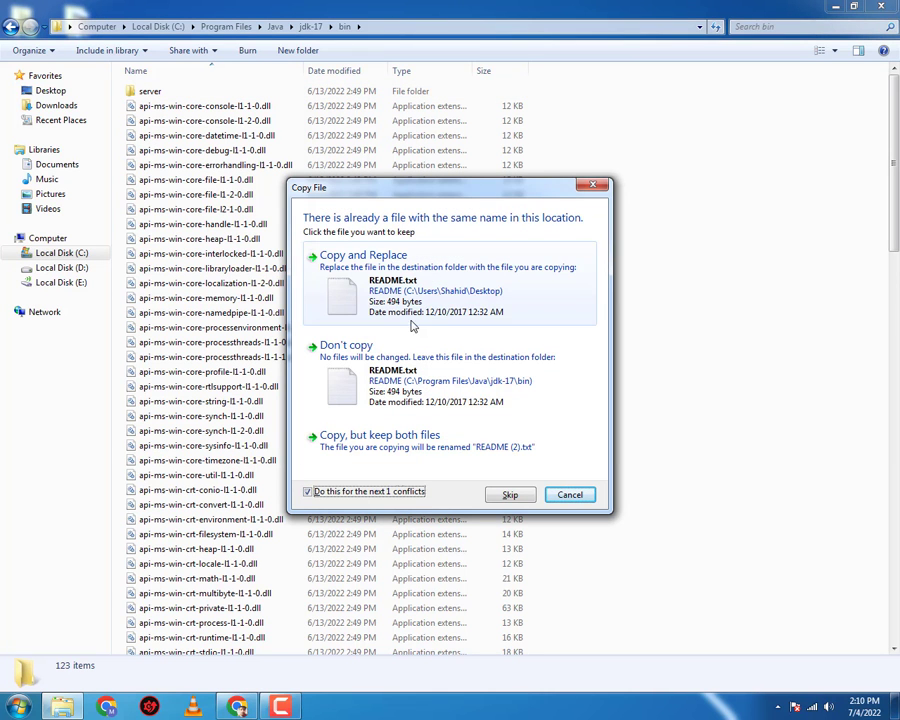
pyautogui.click(492, 305)
pyautogui.click(426, 399)
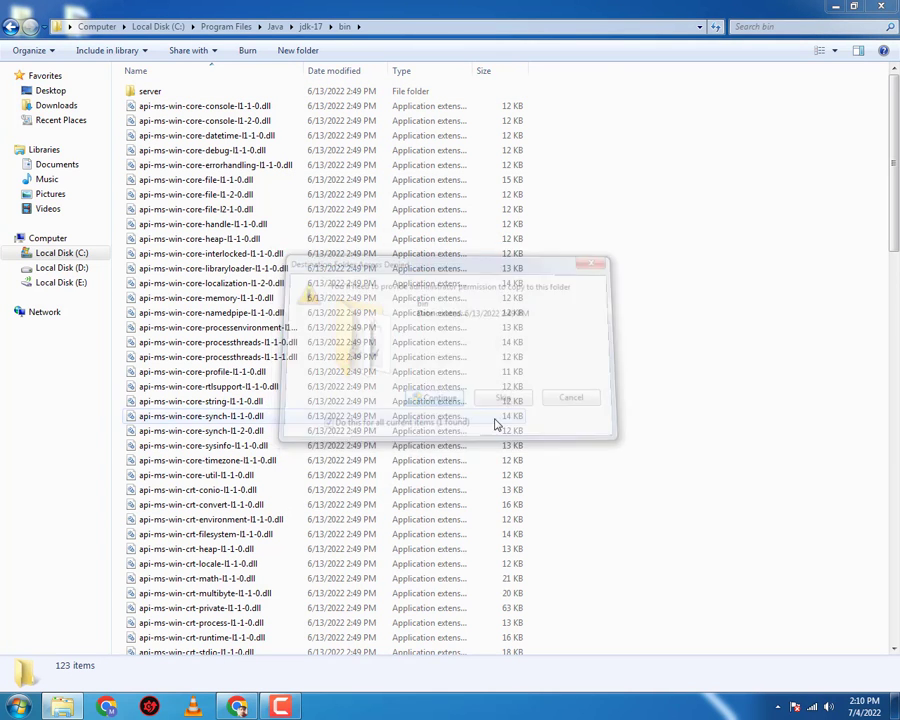
# Move the 32-bit Java Runtime Environment installer icon near the chrome shortcut on the desktop
pyautogui.moveTo(213, 191); pyautogui.dragTo(161, 341)
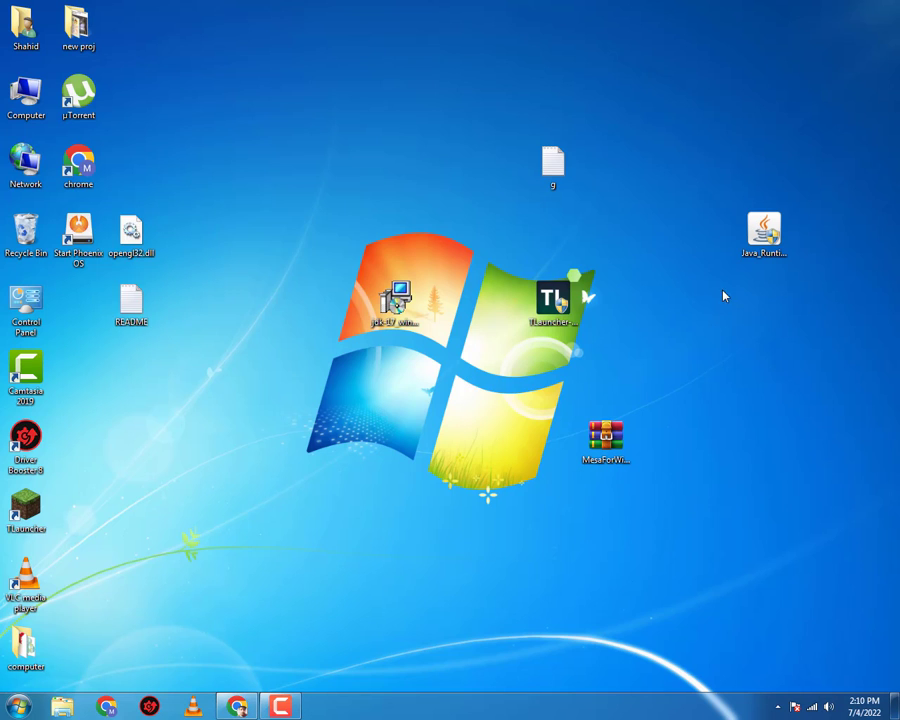
pyautogui.moveTo(764, 232); pyautogui.dragTo(184, 162)
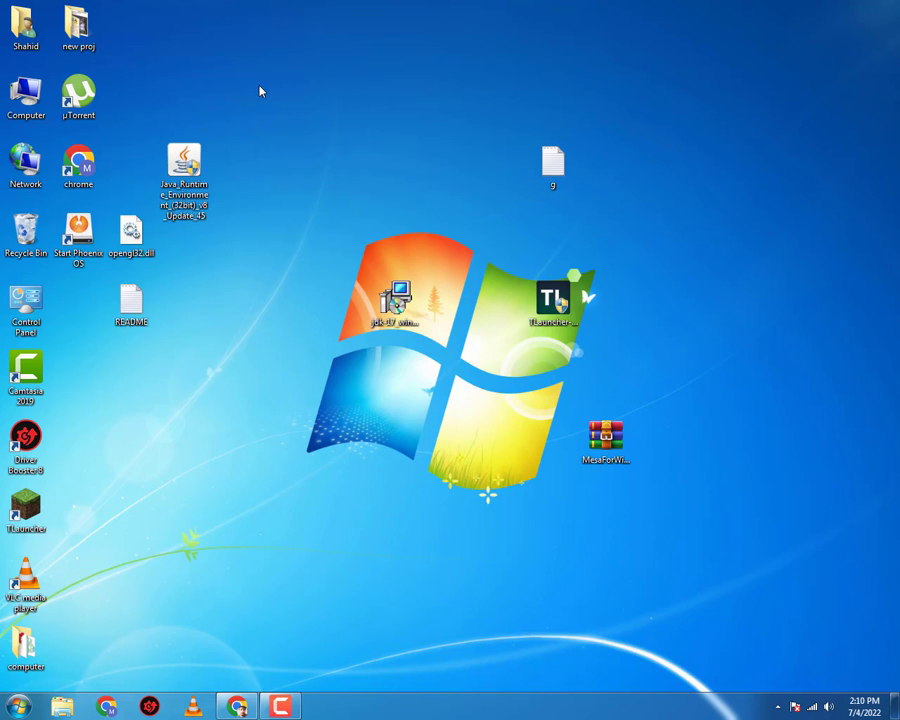
pyautogui.moveTo(260, 91); pyautogui.dragTo(277, 644)
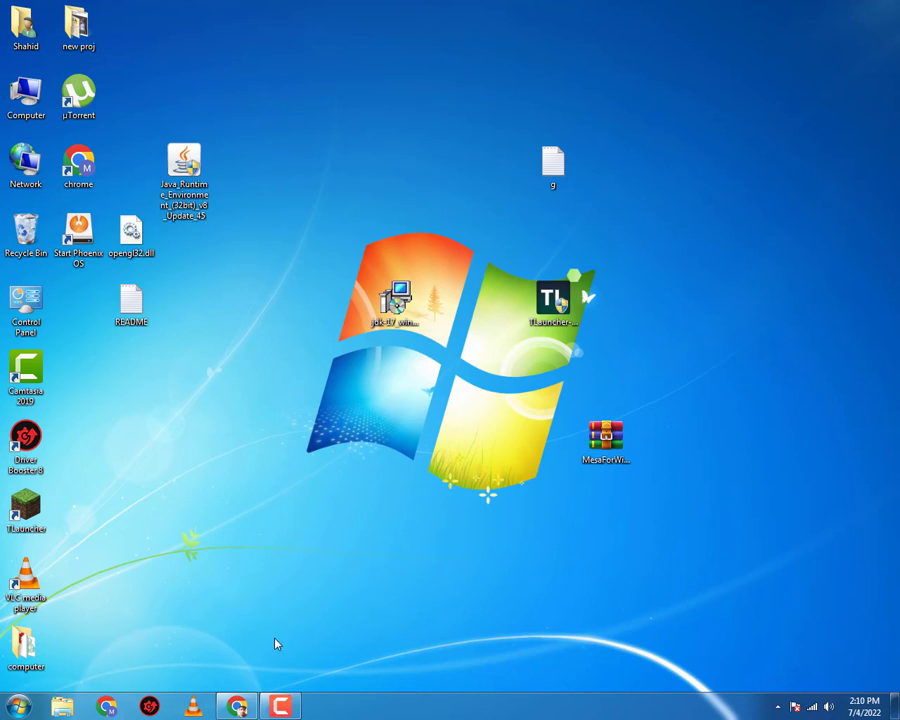
# View the Java (32-bit) settings from the Windows Control Panel and close them
pyautogui.doubleClick(24, 296)
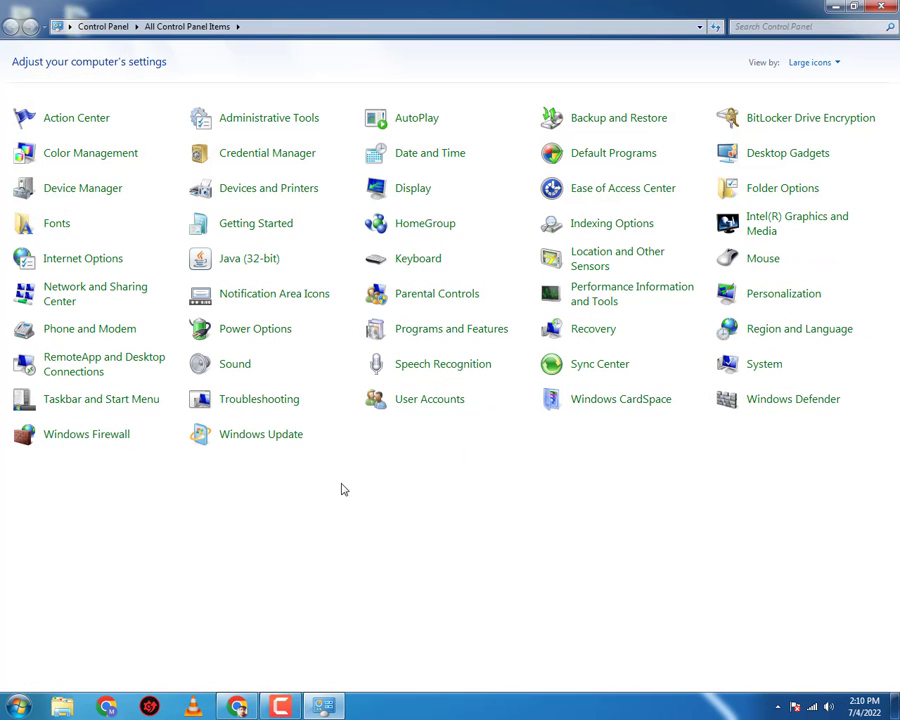
pyautogui.click(242, 265)
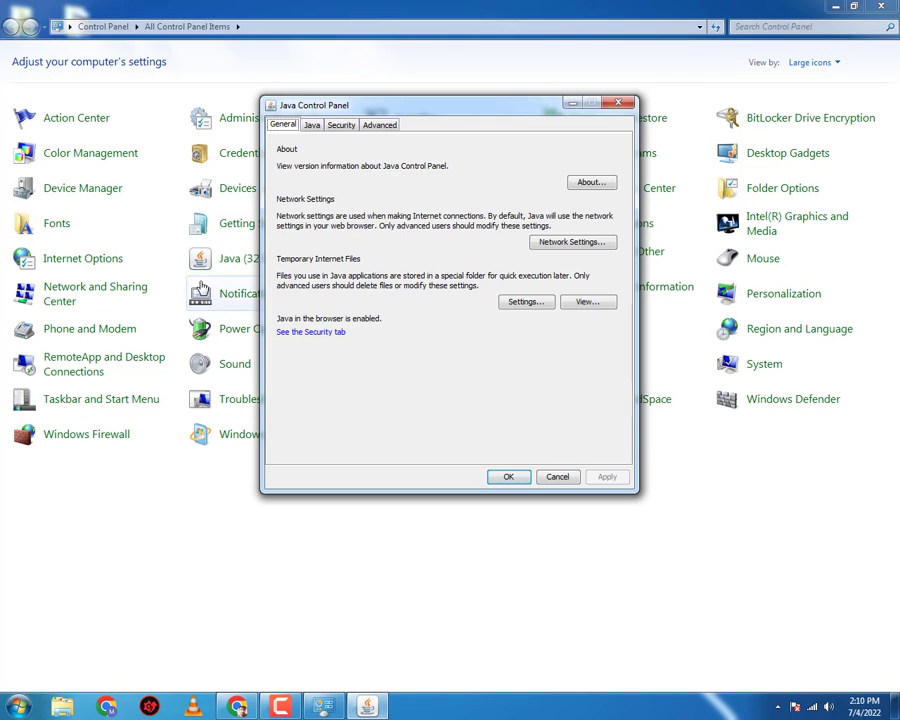
pyautogui.moveTo(490, 112); pyautogui.dragTo(638, 198)
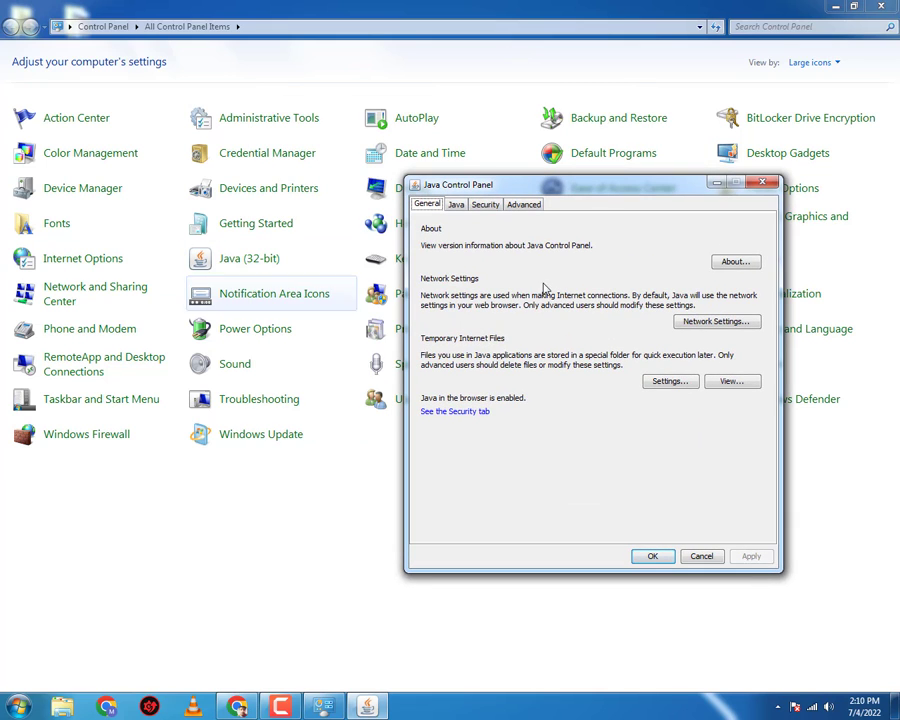
pyautogui.click(761, 183)
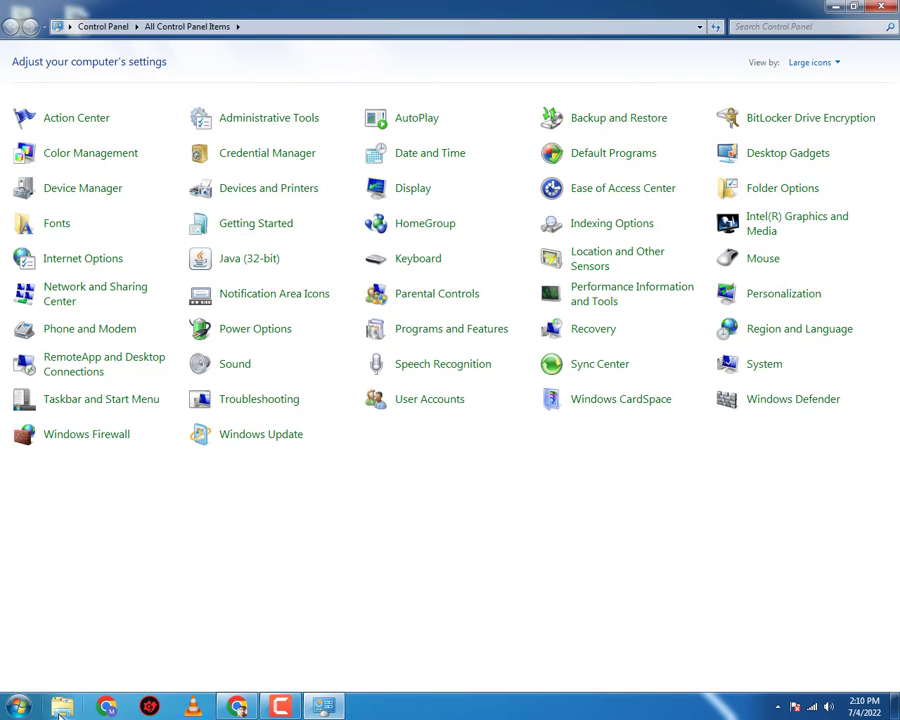
# Open a new Explorer window at C:\Program Files (x86)\Java\jre1.8.0_45\bin
pyautogui.click(60, 708)
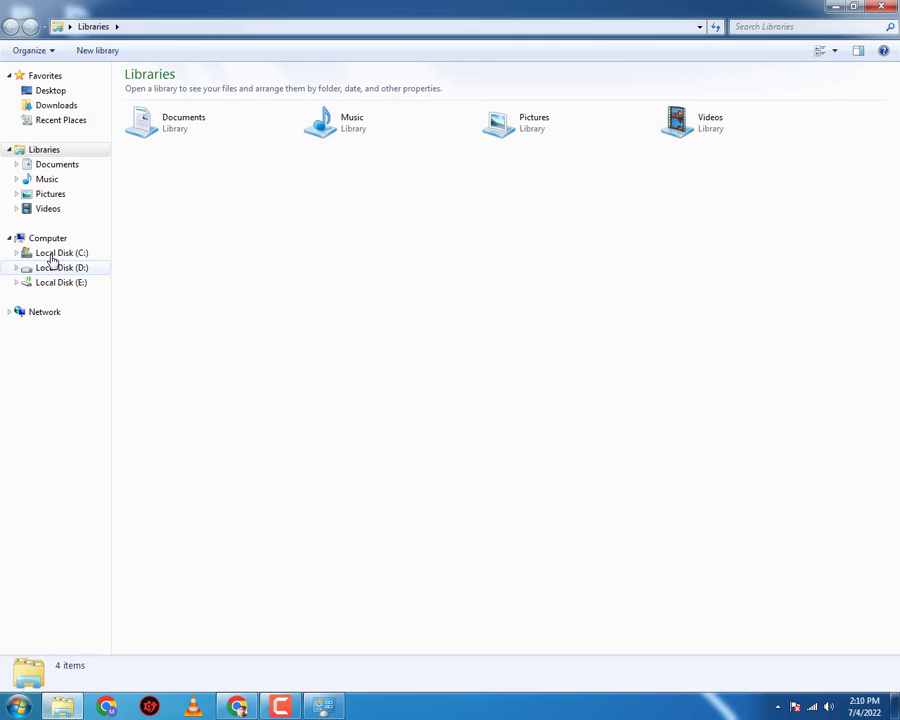
pyautogui.click(60, 253)
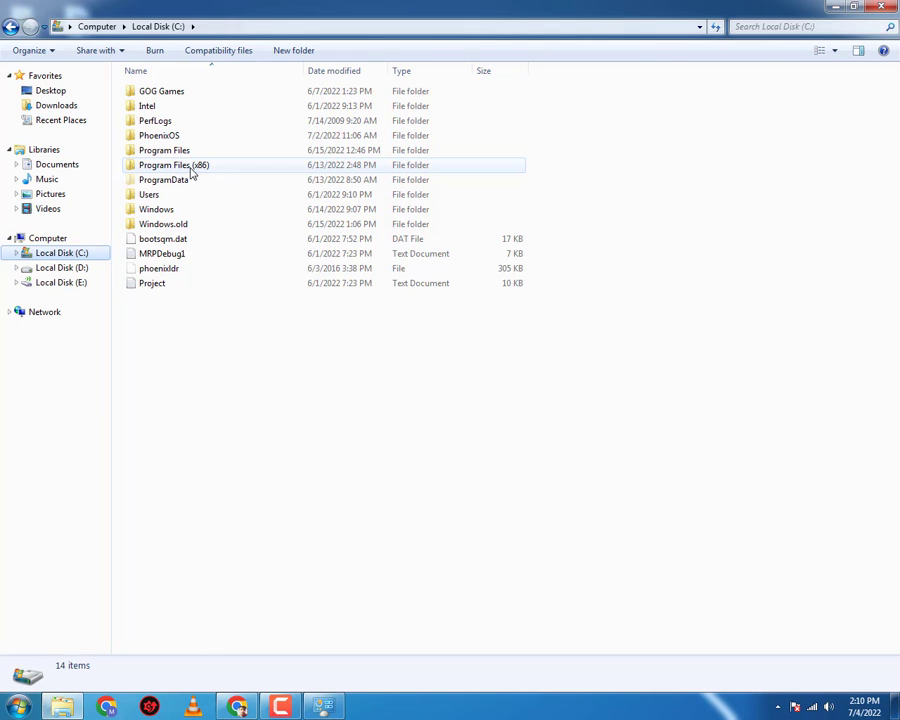
pyautogui.doubleClick(185, 166)
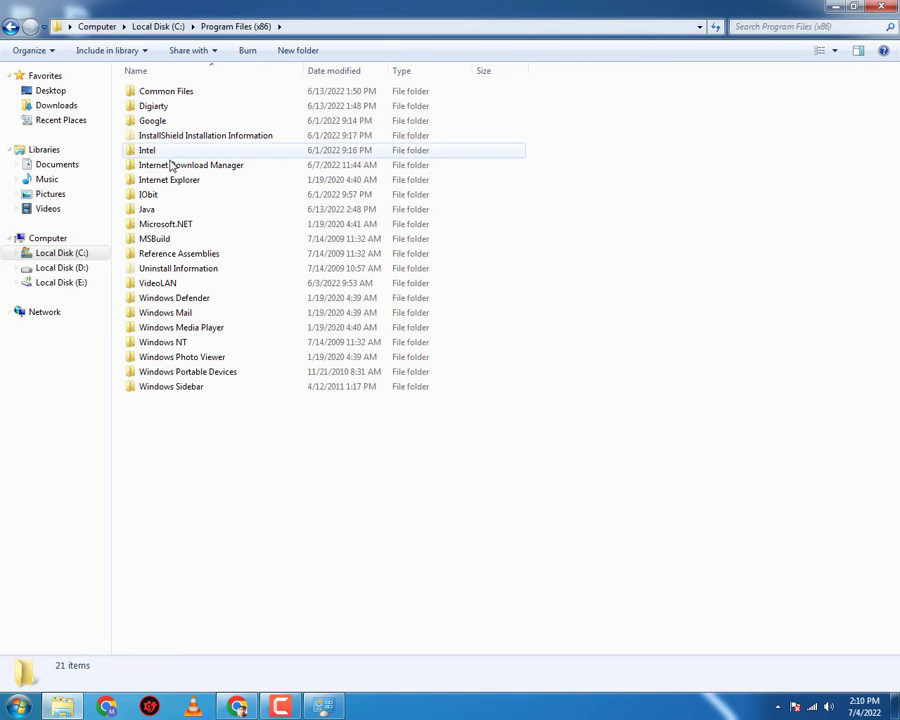
pyautogui.doubleClick(178, 210)
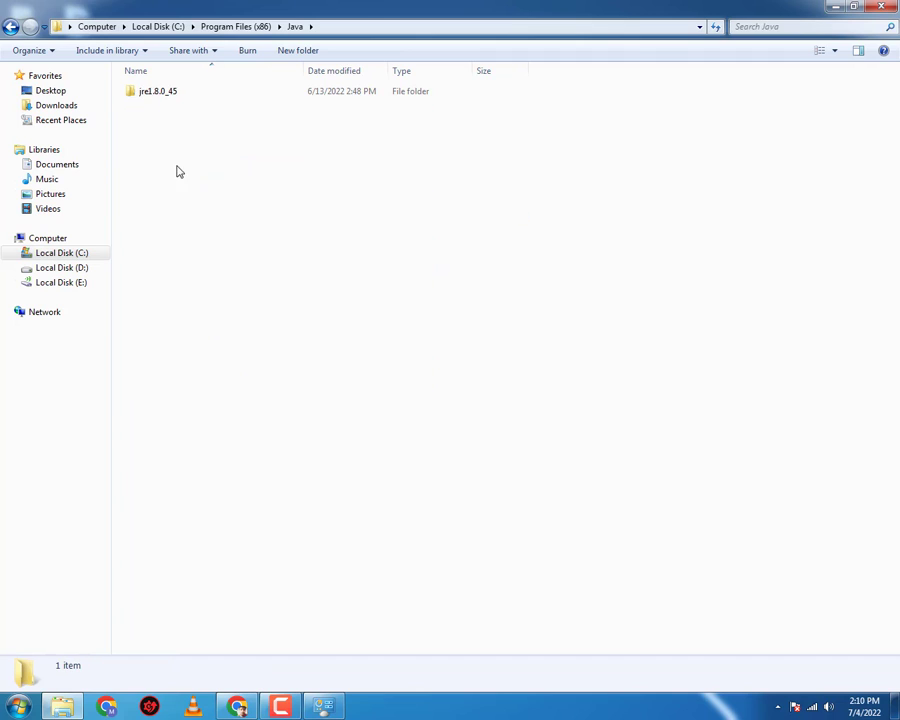
pyautogui.doubleClick(177, 95)
pyautogui.doubleClick(177, 95)
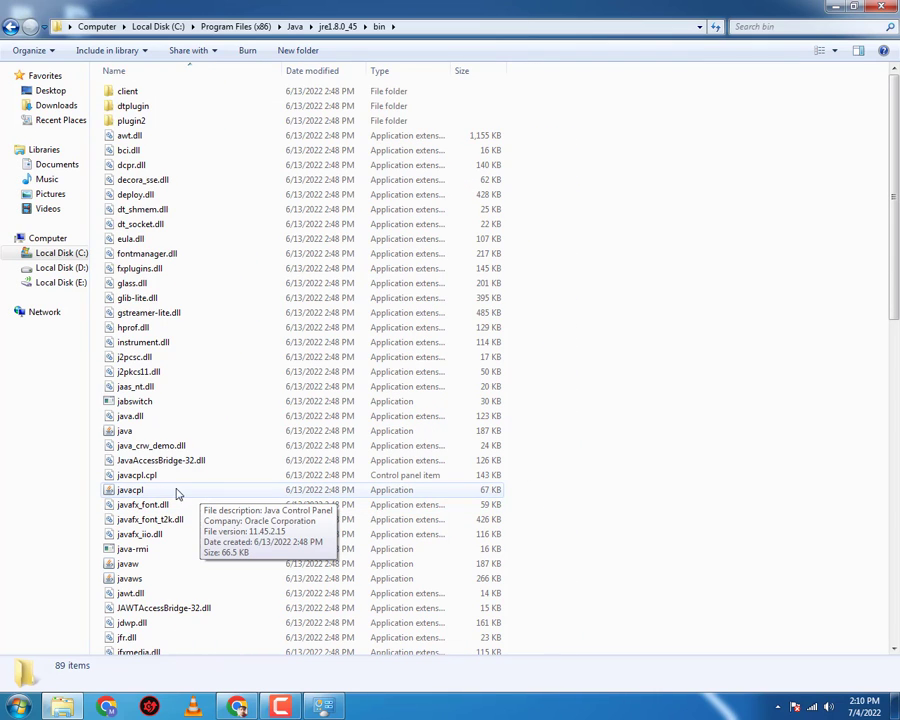
# Close the Windows Control Panel and launch javacpl from the jre1.8.0_45 bin folder
pyautogui.click(323, 707)
pyautogui.click(881, 6)
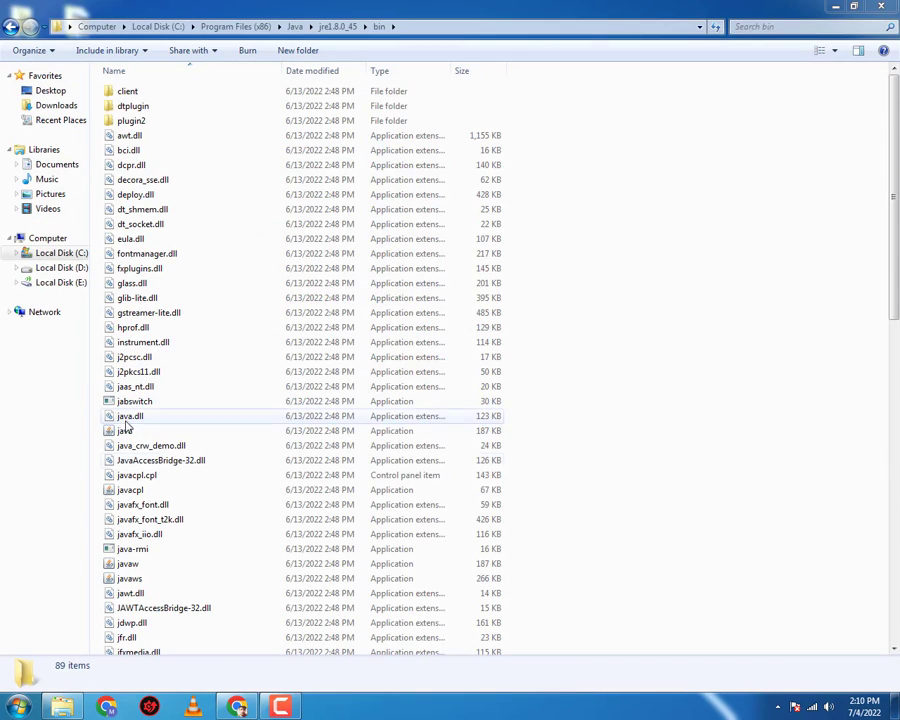
pyautogui.click(131, 490)
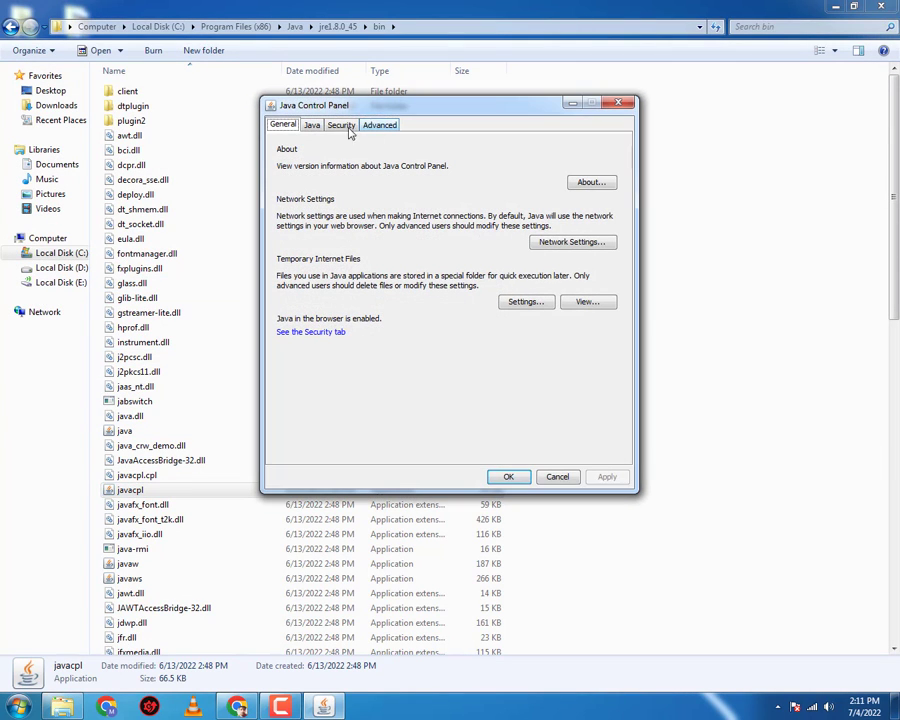
# Open the Java Runtime Environment settings and copy the Java argument -Xincgc -Xmx2048M from the g text file
pyautogui.click(320, 128)
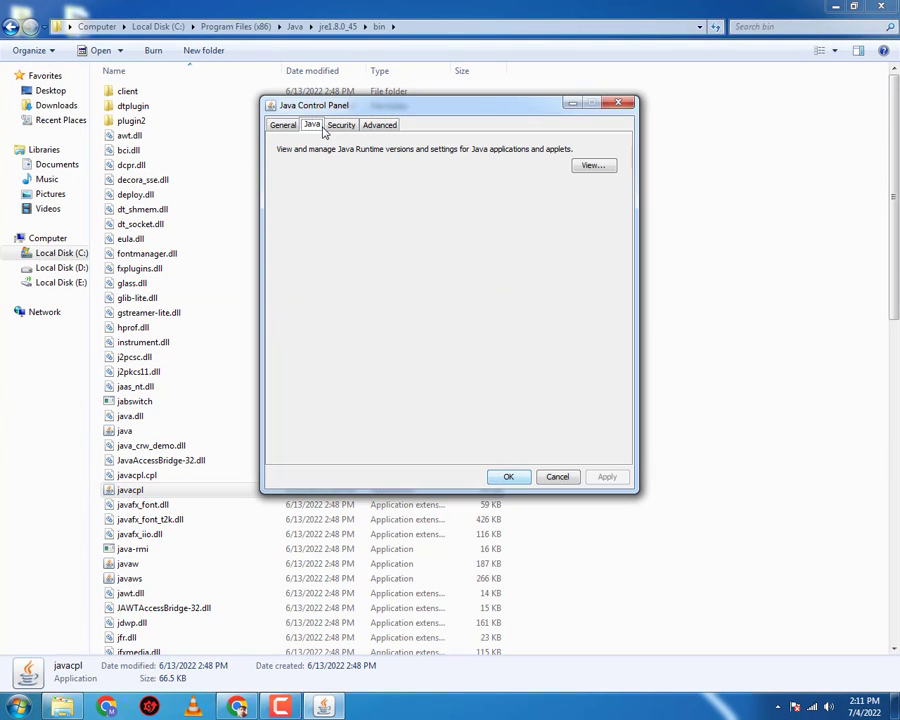
pyautogui.click(598, 169)
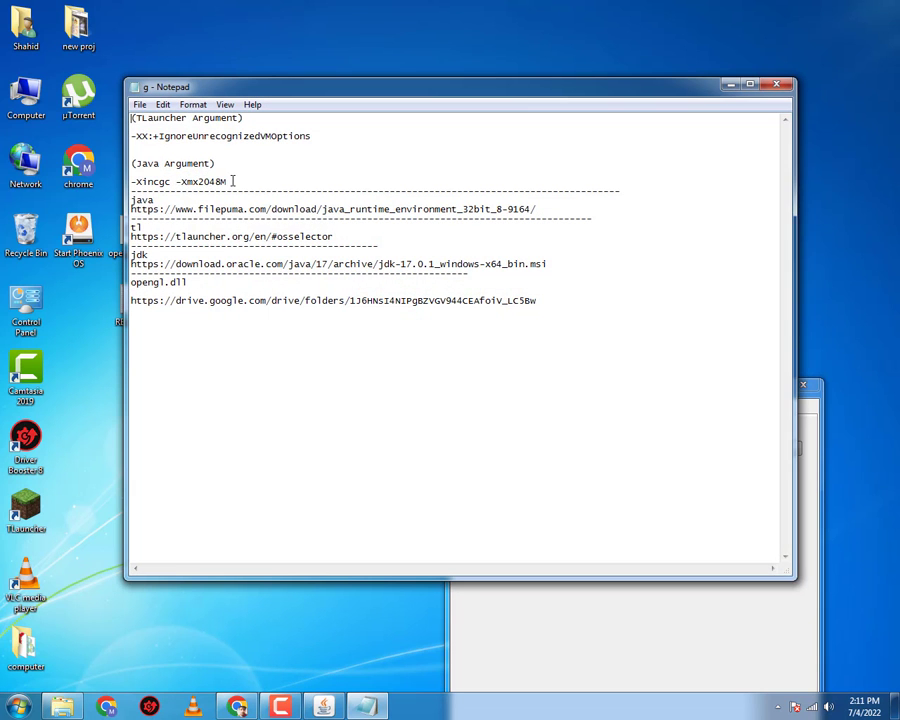
pyautogui.moveTo(232, 181); pyautogui.dragTo(131, 184)
pyautogui.rightClick(185, 195)
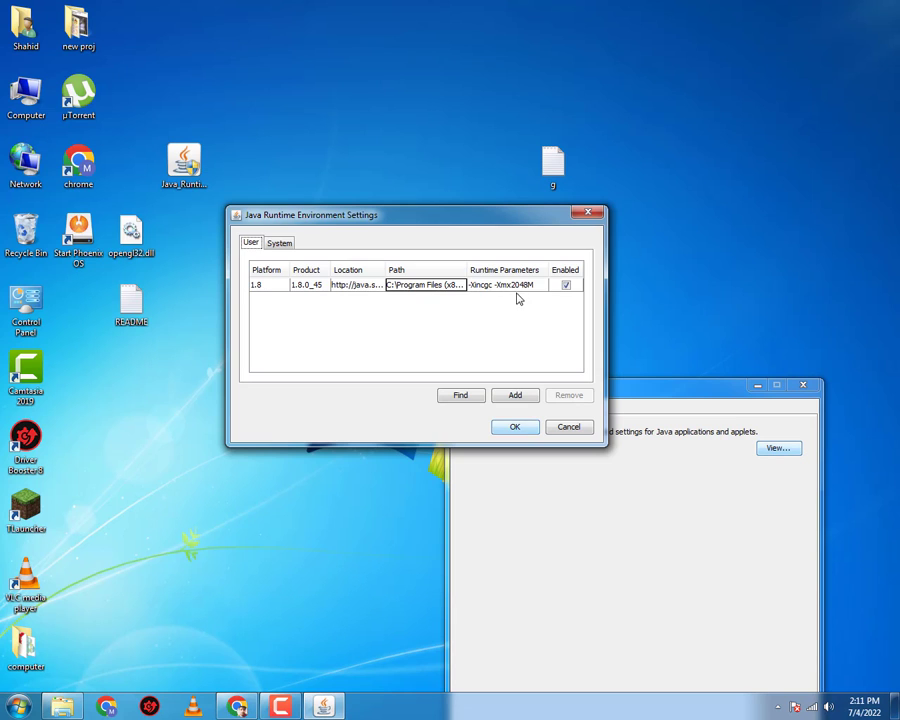
# Set the runtime parameters of Java 1.8.0_45 to -Xincgc -Xmx2048M and save the Java Control Panel settings
pyautogui.click(536, 287)
pyautogui.click(536, 286)
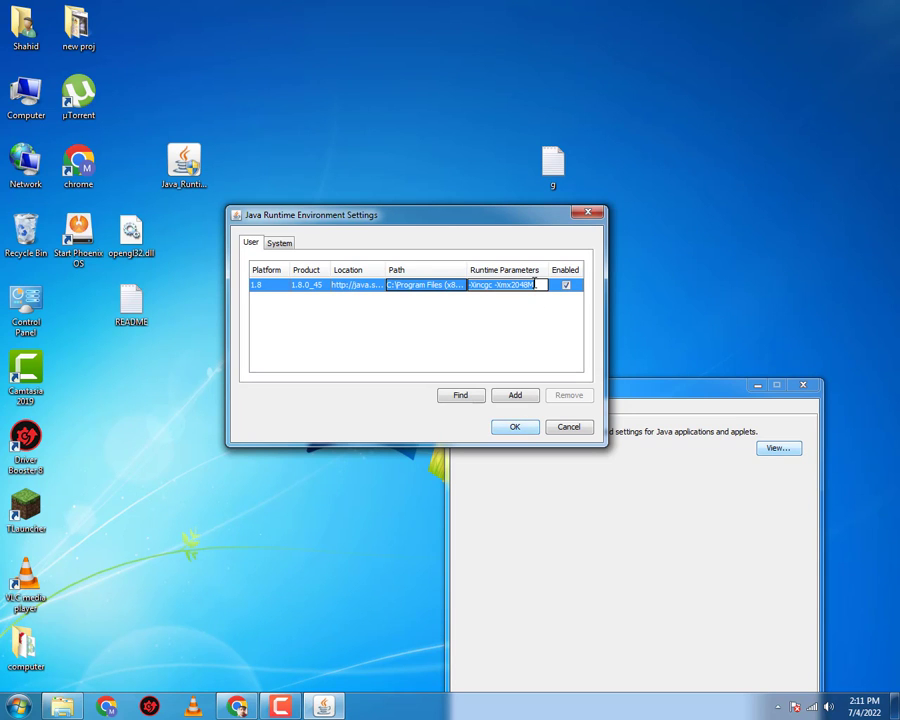
pyautogui.click(514, 427)
pyautogui.moveTo(703, 386); pyautogui.dragTo(591, 176)
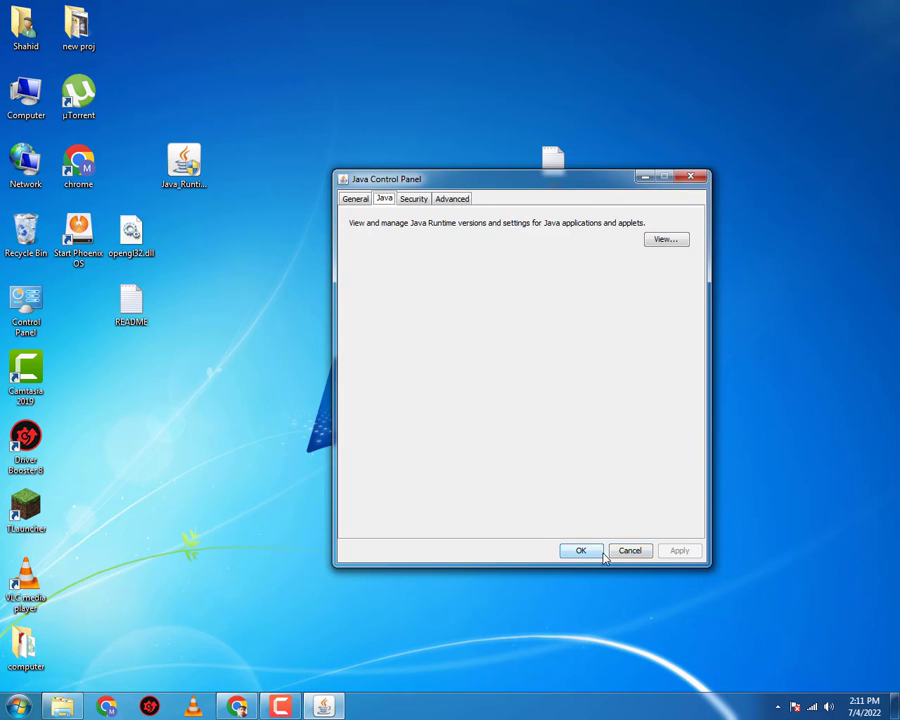
pyautogui.click(590, 551)
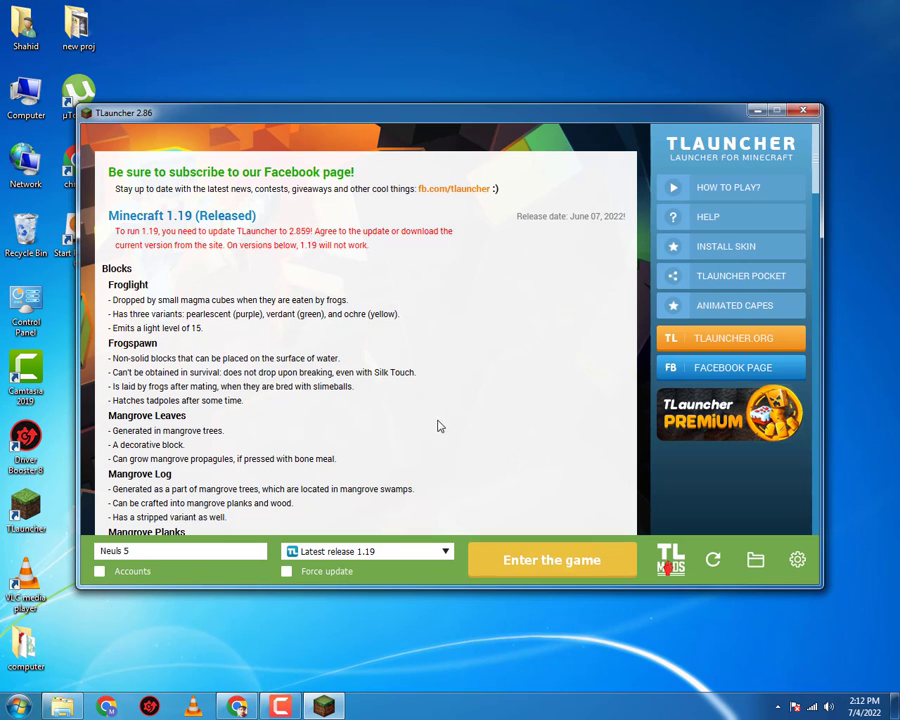
# Start the latest release 1.19 of Minecraft from TLauncher
pyautogui.press('Return')
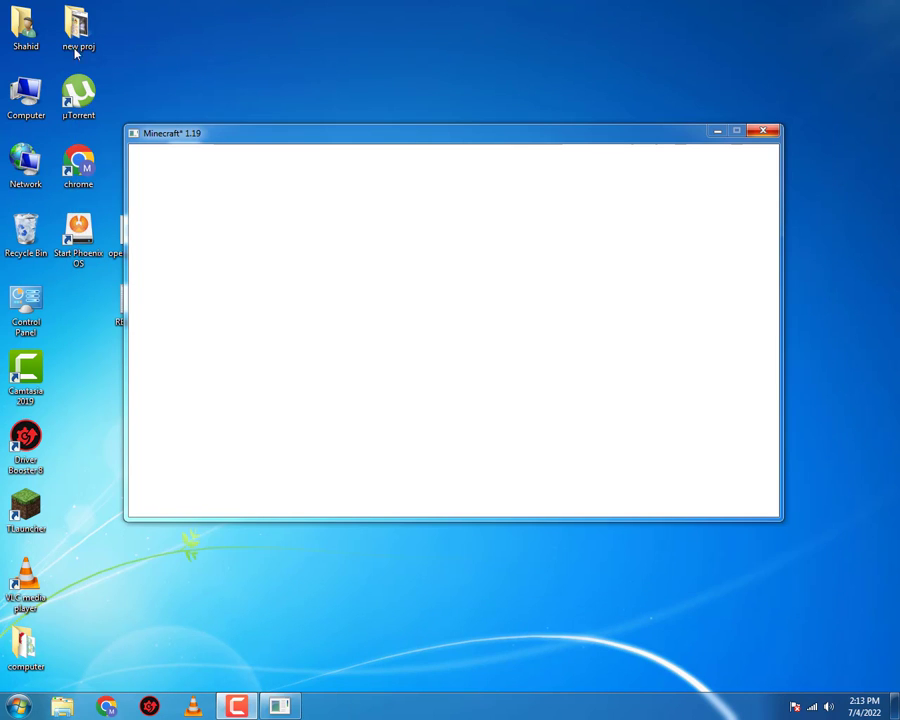
# View the computer's basic system information, close it and shift the Minecraft 1.19 window slightly on the desktop
pyautogui.rightClick(14, 105)
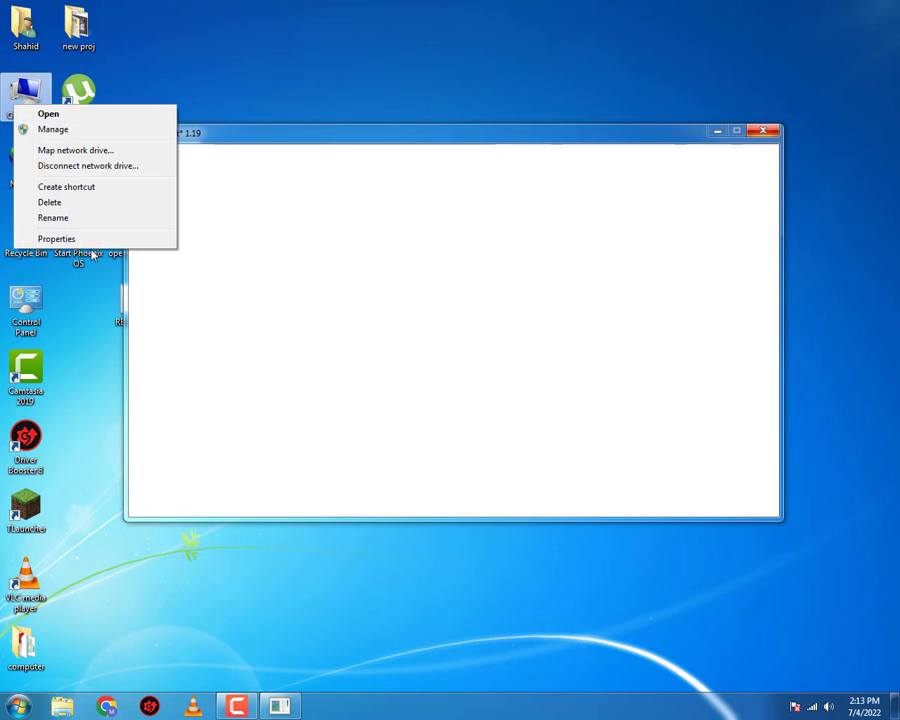
pyautogui.click(58, 239)
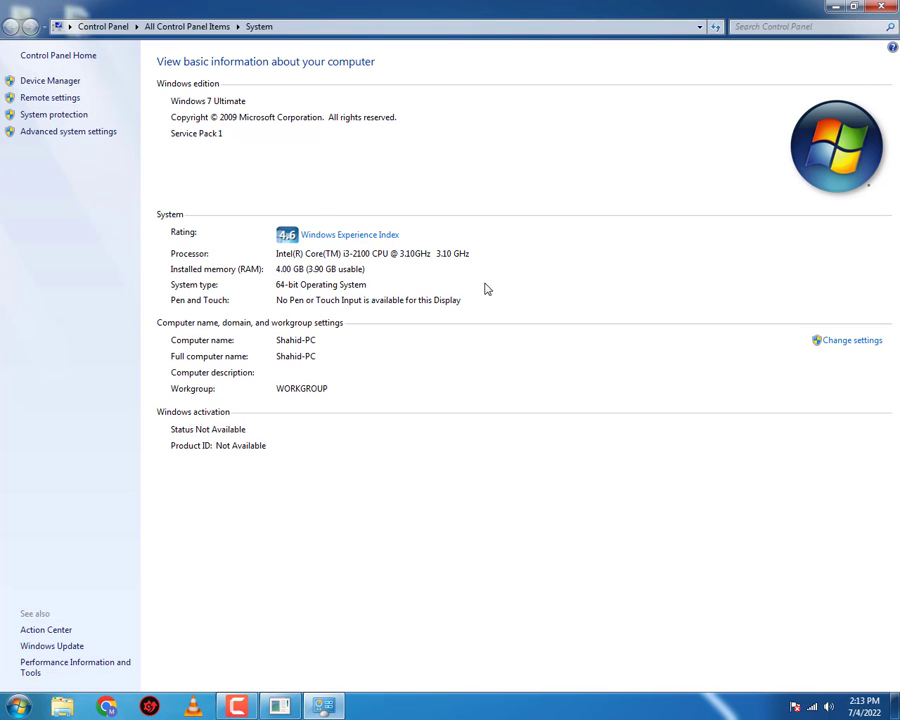
pyautogui.click(880, 6)
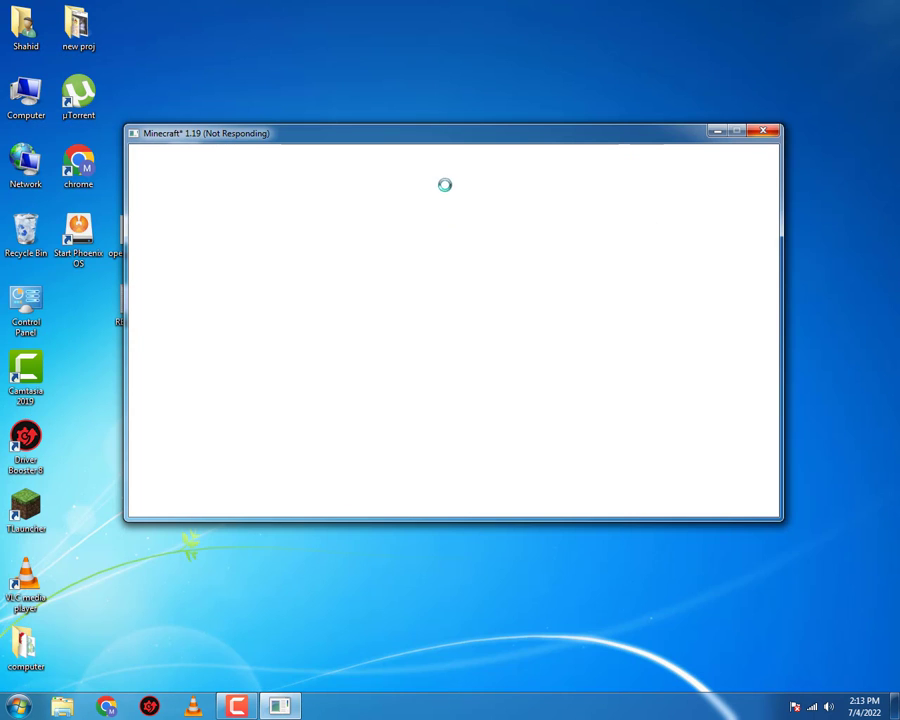
pyautogui.moveTo(467, 143); pyautogui.dragTo(447, 166)
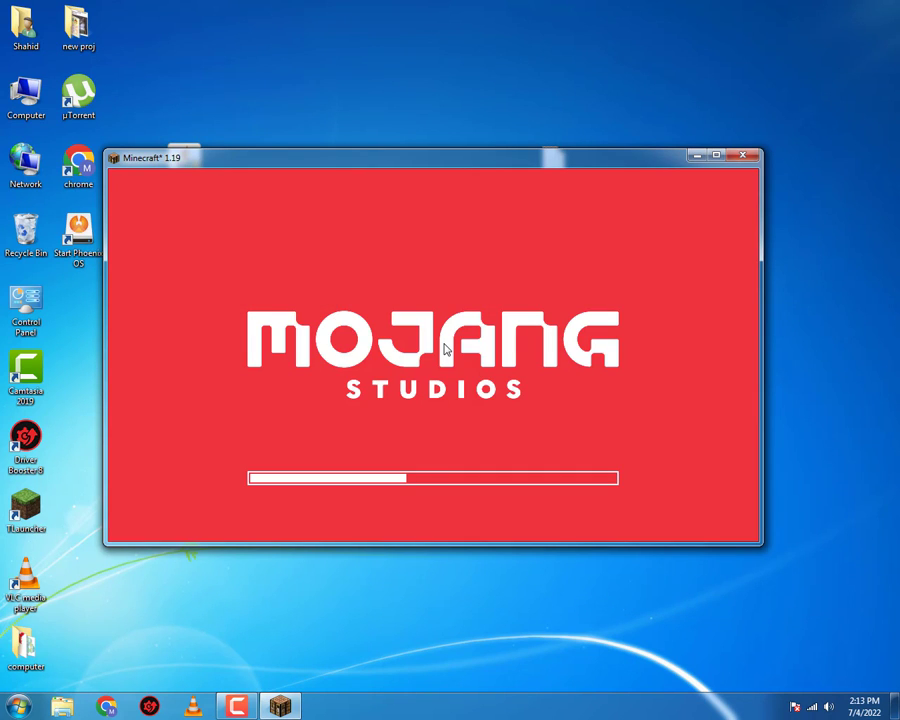